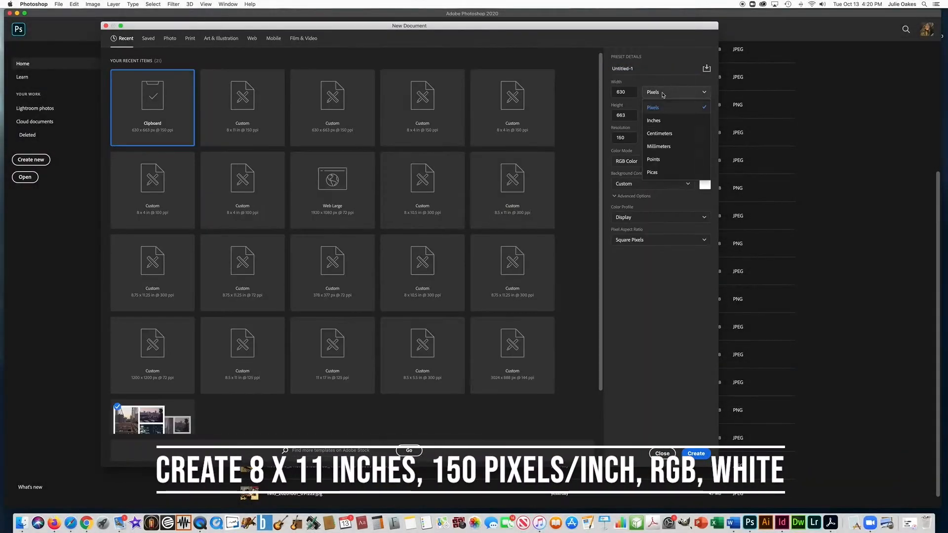
Create a new document named Cereal BOX, 8 by 11 inches at 150 pixels/inch in RGB Color
click(642, 68)
text(Cereal BOX)
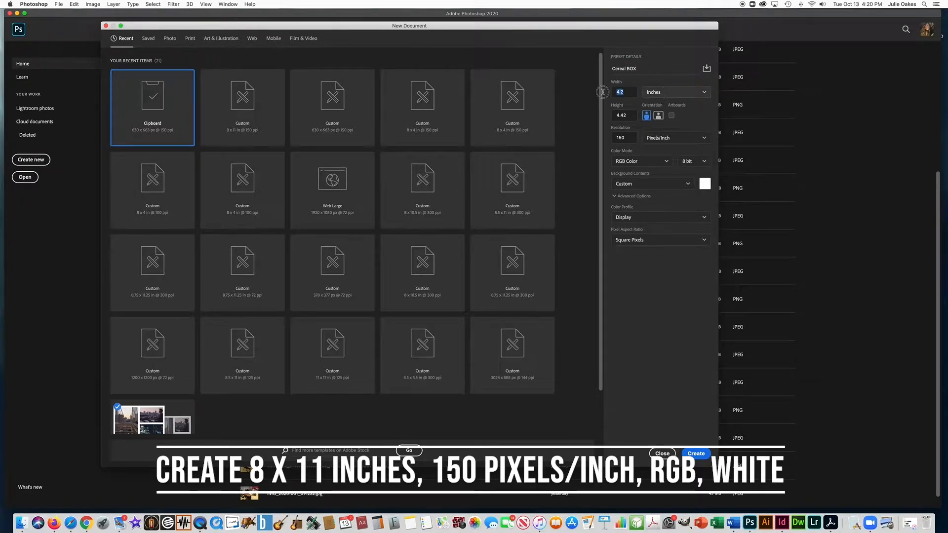
double_click(621, 92)
text(8)
double_click(623, 115)
text(11)
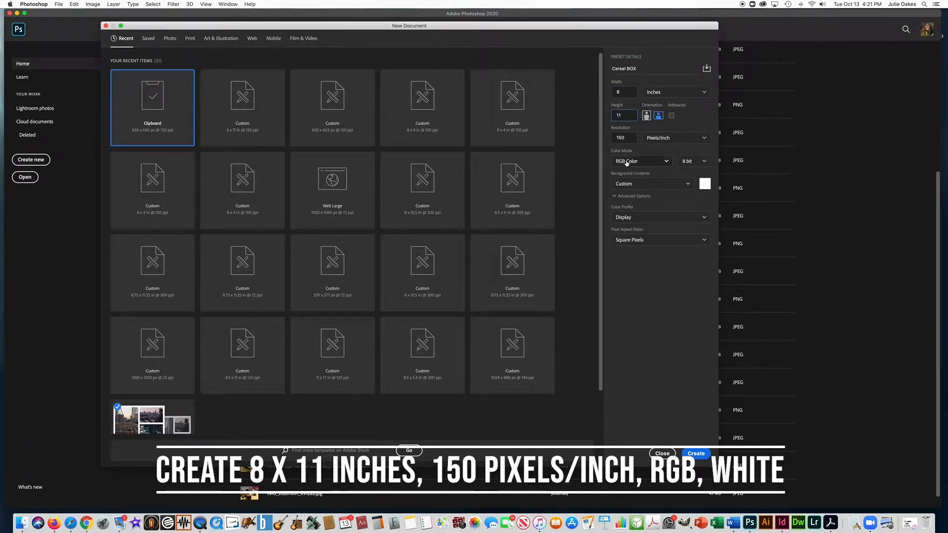
key(Return)
Choose a bright red foreground color and fill the whole background with it using the Paint Bucket
click(10, 265)
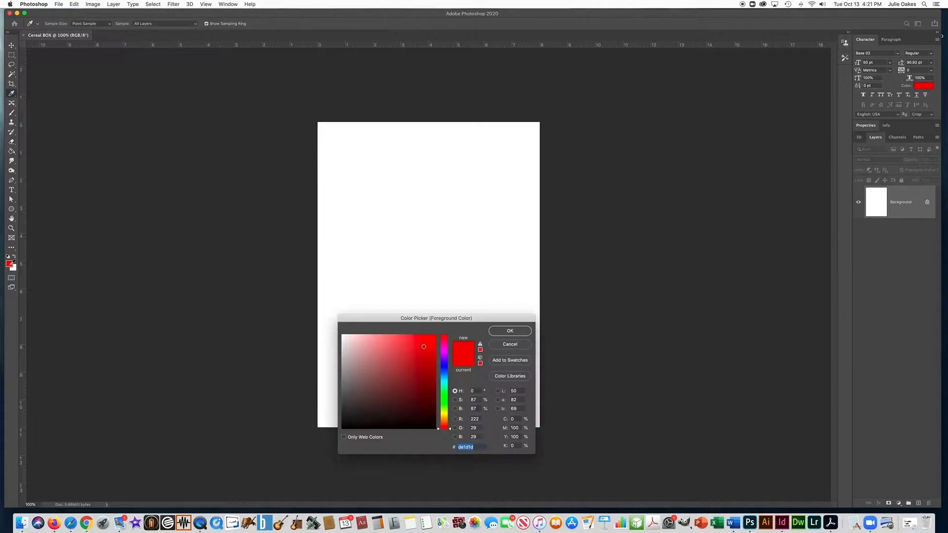
drag(429, 342, 423, 350)
click(510, 332)
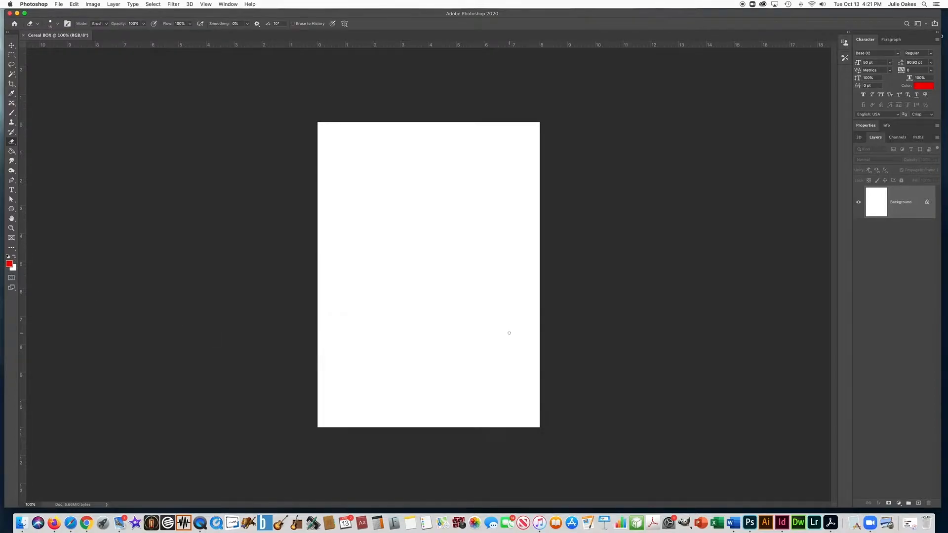
mouse_move(12, 151)
mouse_down()
mouse_move(62, 157)
mouse_move(47, 152)
mouse_move(46, 164)
mouse_move(46, 152)
mouse_move(48, 161)
mouse_up()
click(403, 208)
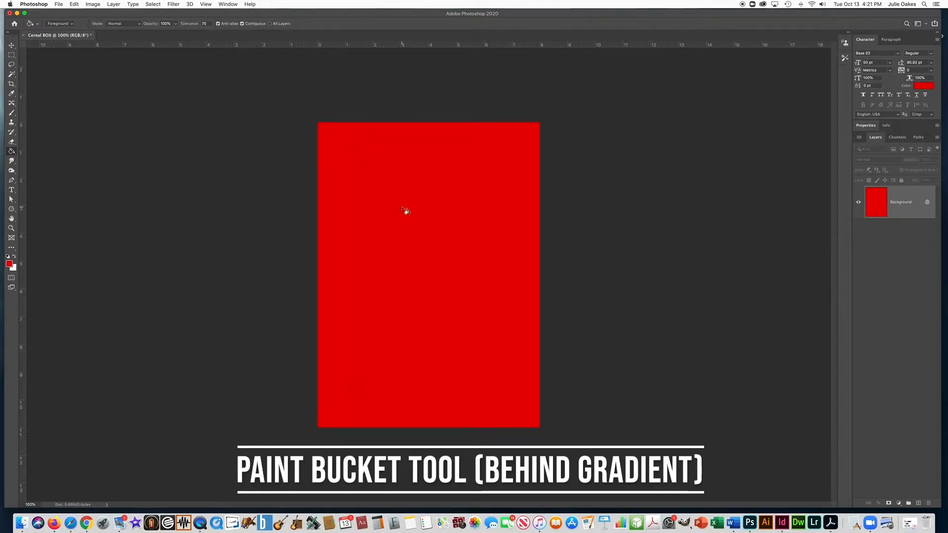
Open Chucky.png and bring the doll image into the Cereal BOX document as a new layer
click(58, 4)
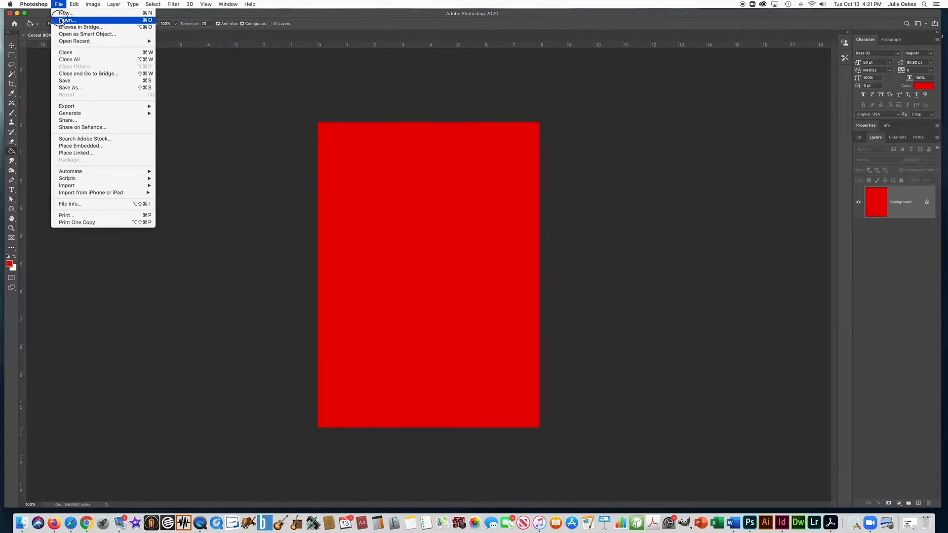
click(61, 20)
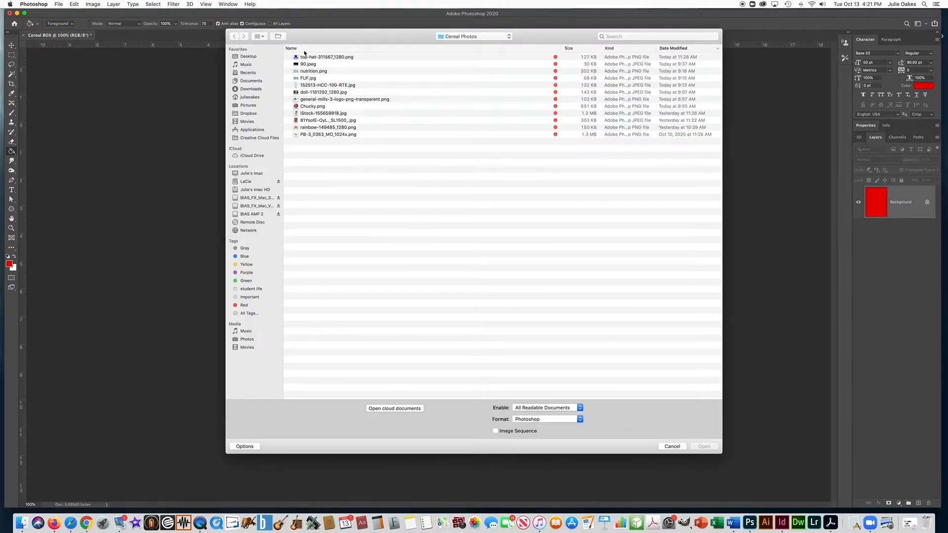
click(316, 106)
double_click(317, 106)
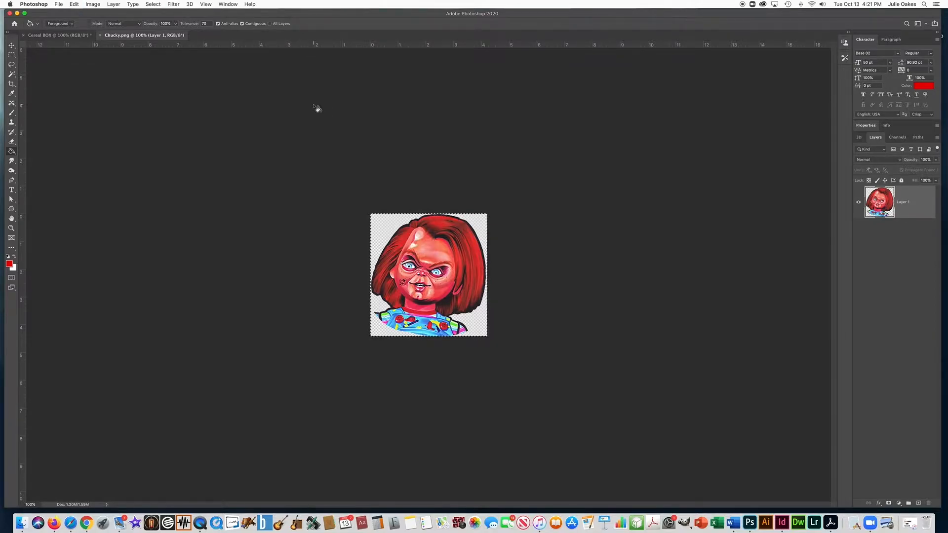
key(super+w)
key(super+v)
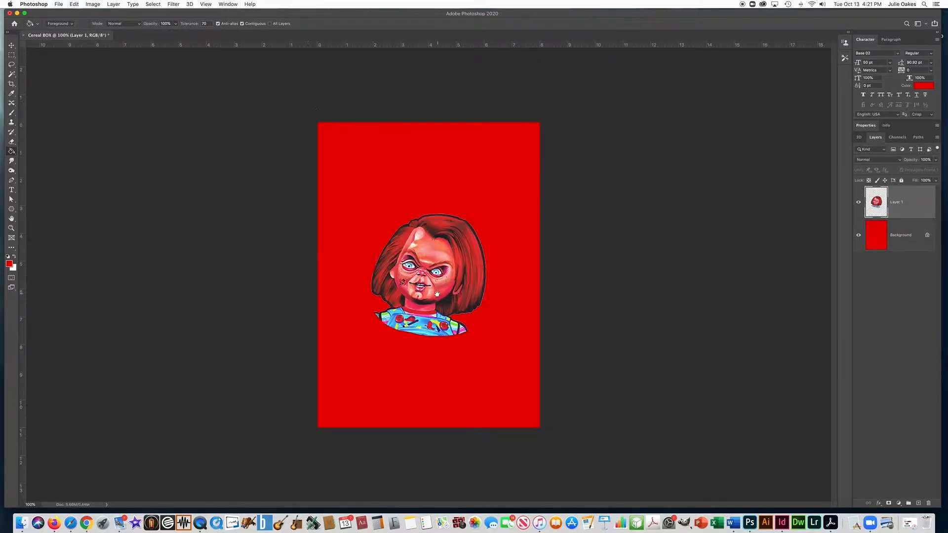
Erase the doll's collar area and the dark outline along the hair on the left side of the face
super+click(431, 293)
key(e)
click(50, 22)
mouse_move(309, 285)
mouse_down()
mouse_move(364, 330)
mouse_move(428, 334)
mouse_move(347, 323)
mouse_up()
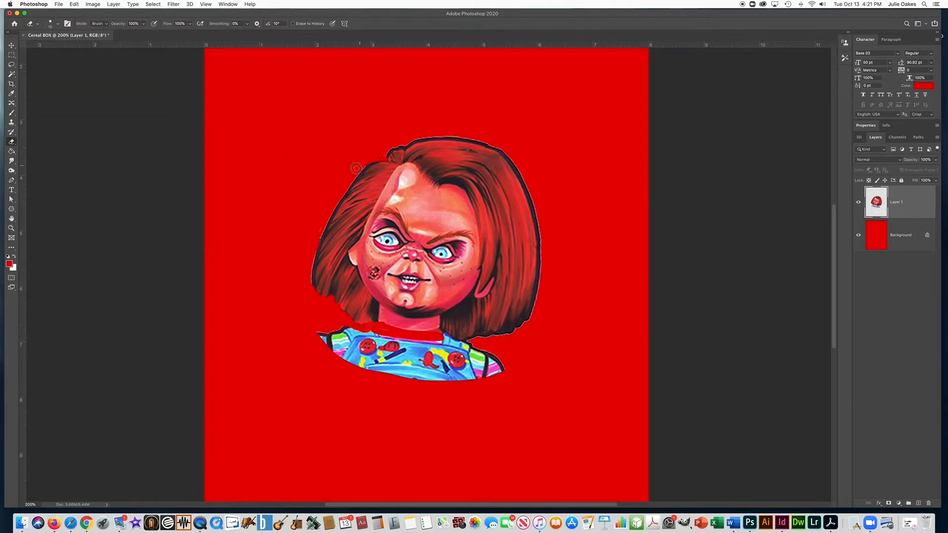
key(])
key(])
key(])
key(])
key(])
mouse_move(379, 158)
mouse_down()
mouse_move(358, 165)
mouse_move(315, 233)
mouse_move(306, 294)
mouse_up()
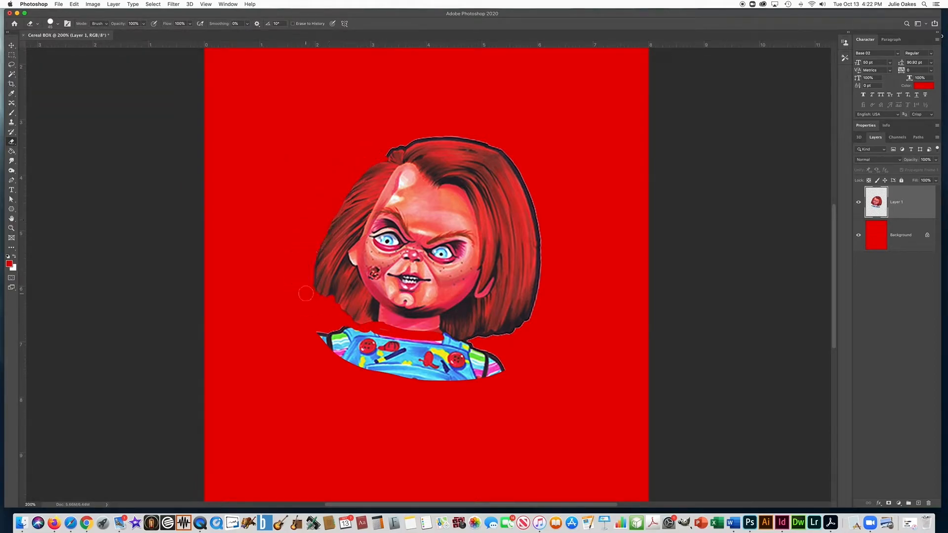
Erase the dark outline along the right side and top of the doll's hair with the Eraser
mouse_move(440, 331)
mouse_down()
mouse_move(465, 341)
mouse_move(496, 333)
mouse_move(535, 303)
mouse_up()
key(])
key(])
key(])
mouse_move(511, 158)
mouse_down()
mouse_move(541, 244)
mouse_move(538, 291)
mouse_up()
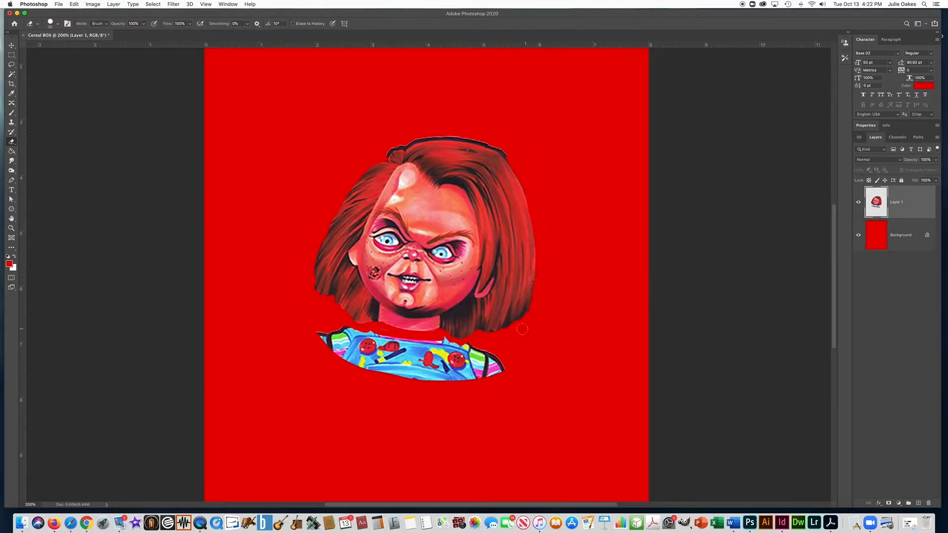
mouse_move(510, 156)
mouse_down()
mouse_move(482, 141)
mouse_move(413, 137)
mouse_up()
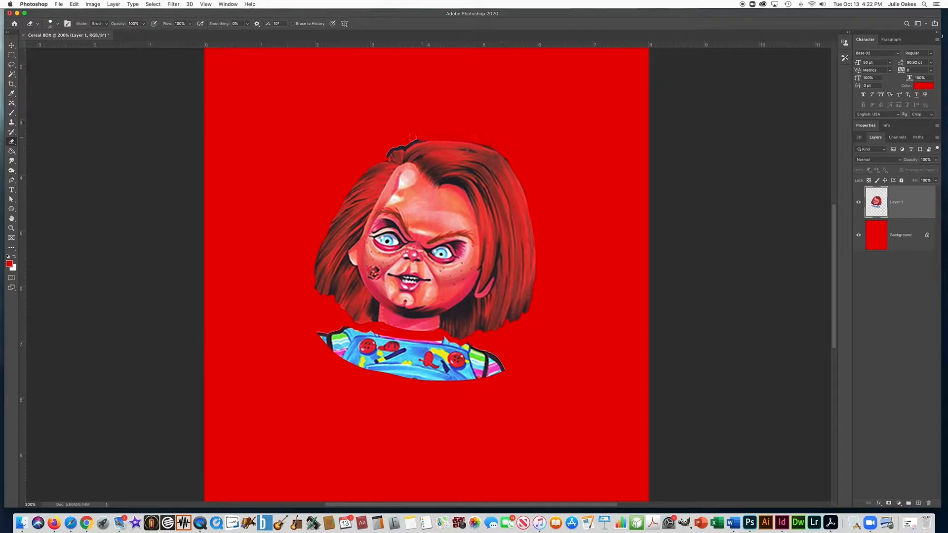
Erase the doll's shirt below the neck and the remaining outline at the top of the hair, using a larger eraser
key(])
key(])
key(])
key(])
key(])
key(])
mouse_move(332, 341)
mouse_down()
mouse_move(461, 355)
mouse_move(345, 332)
mouse_up()
drag(409, 138, 523, 155)
Bring top-hat-311567_1280.png into the Cereal BOX document, then shrink, tilt and place the hat on the doll's head
key(super+o)
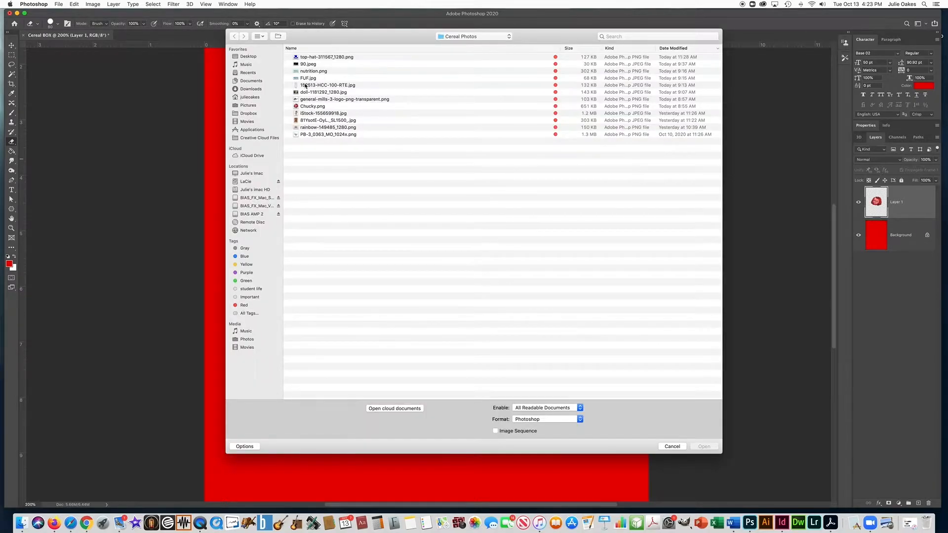
double_click(311, 58)
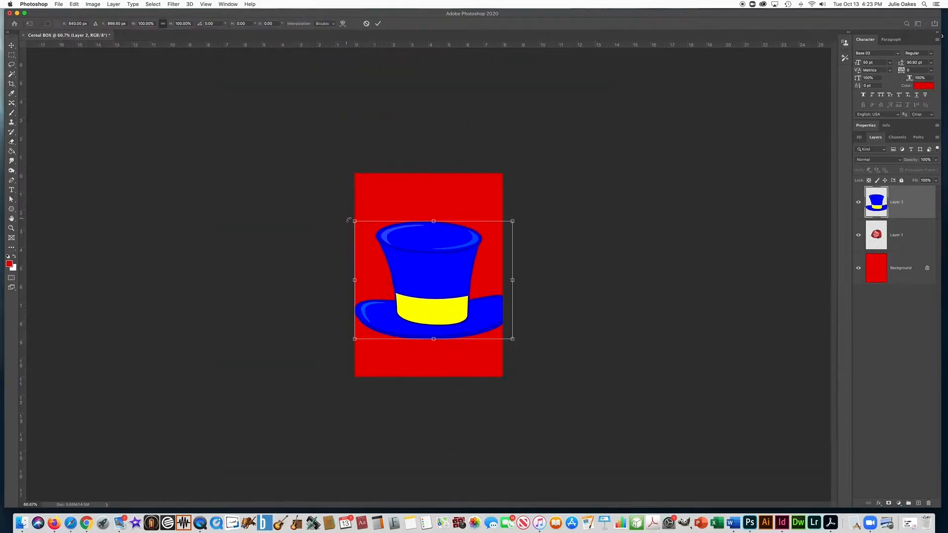
drag(431, 276, 437, 186)
drag(491, 149, 453, 178)
drag(427, 187, 442, 219)
drag(474, 196, 483, 207)
drag(433, 236, 440, 235)
key(Return)
key(e)
key(super+equal)
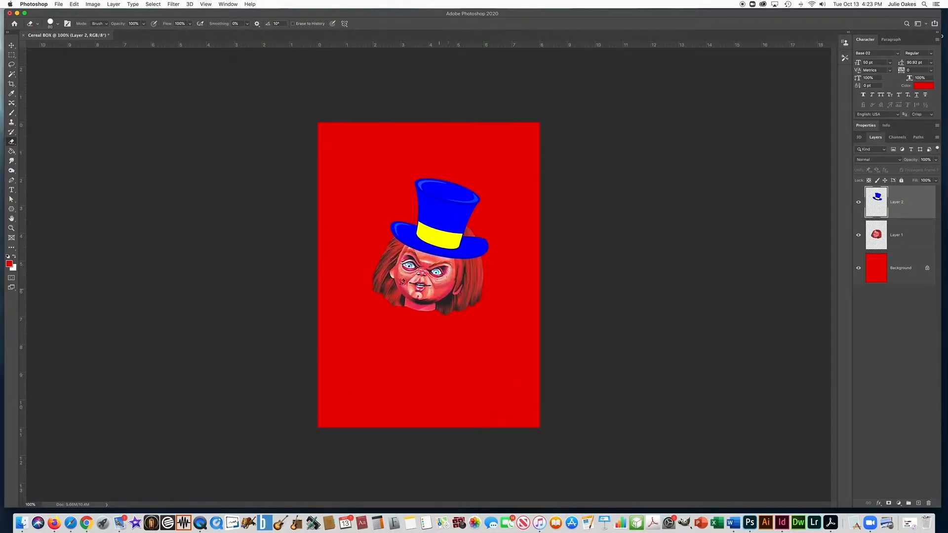
Recolor the hat's Blues to green with Hue/Saturation, using hue -89 and lightness -33
key(super+u)
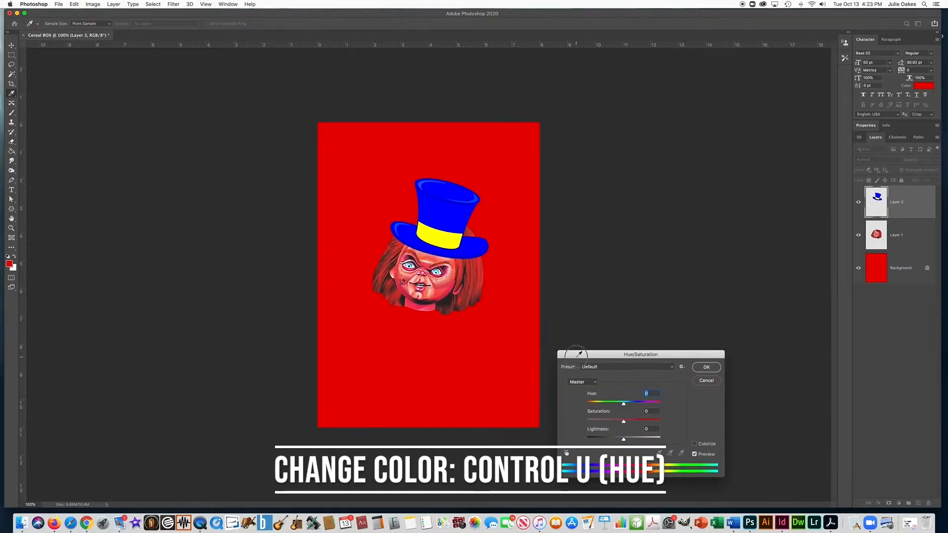
drag(579, 355, 514, 324)
click(517, 353)
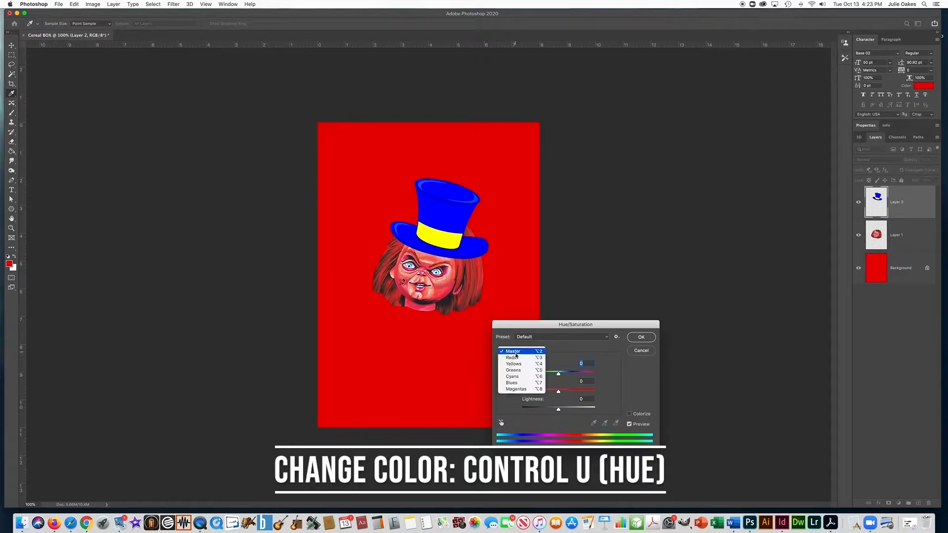
click(514, 384)
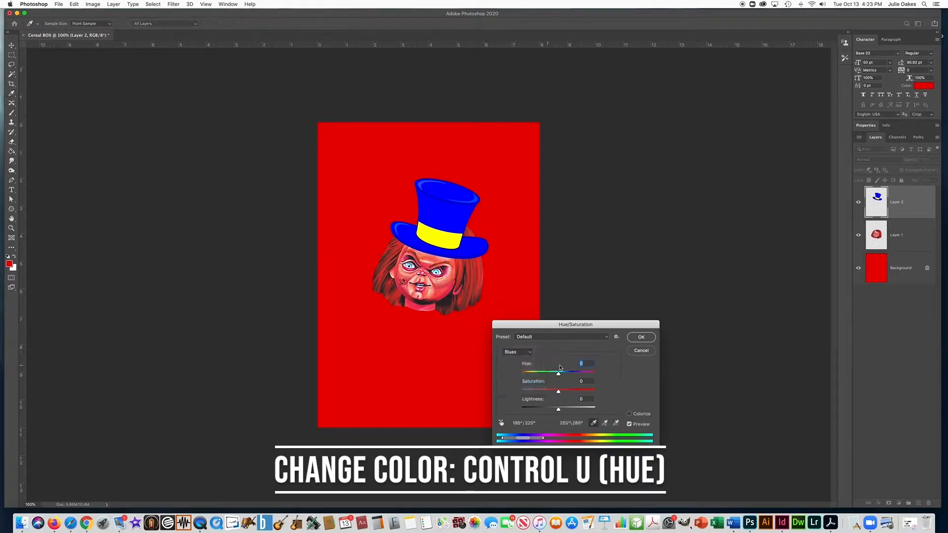
drag(559, 374, 536, 375)
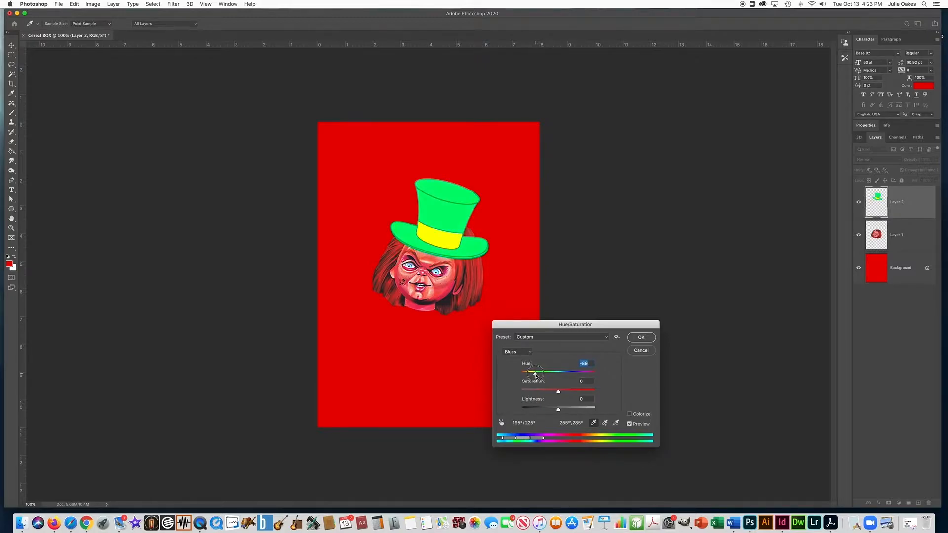
drag(557, 411, 547, 410)
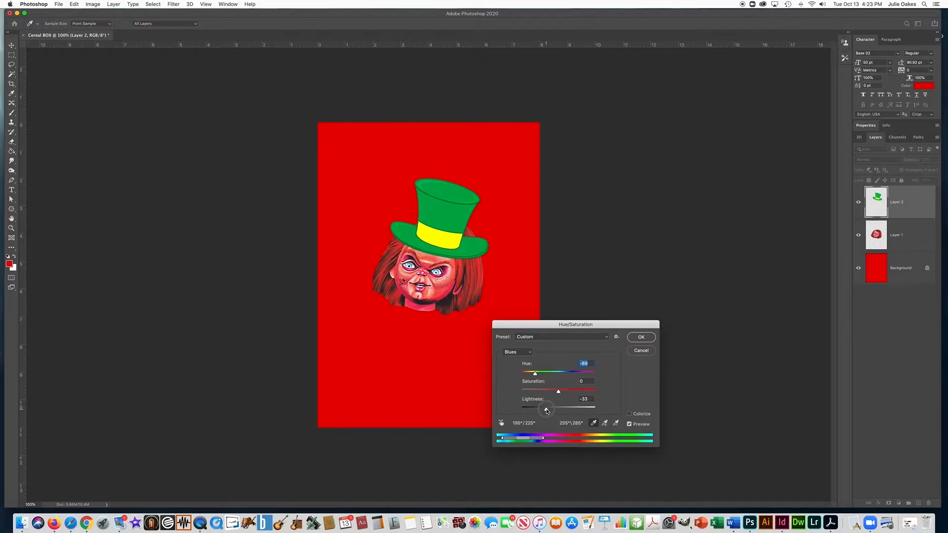
key(Return)
Erase the doll's hair that sticks out around the hat brim and along the side of the head on Layer 1
key(e)
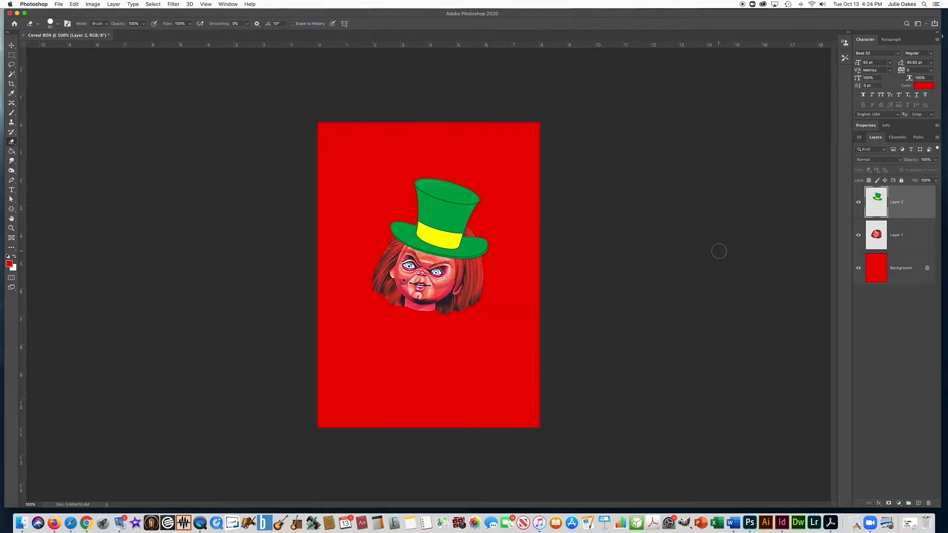
click(894, 239)
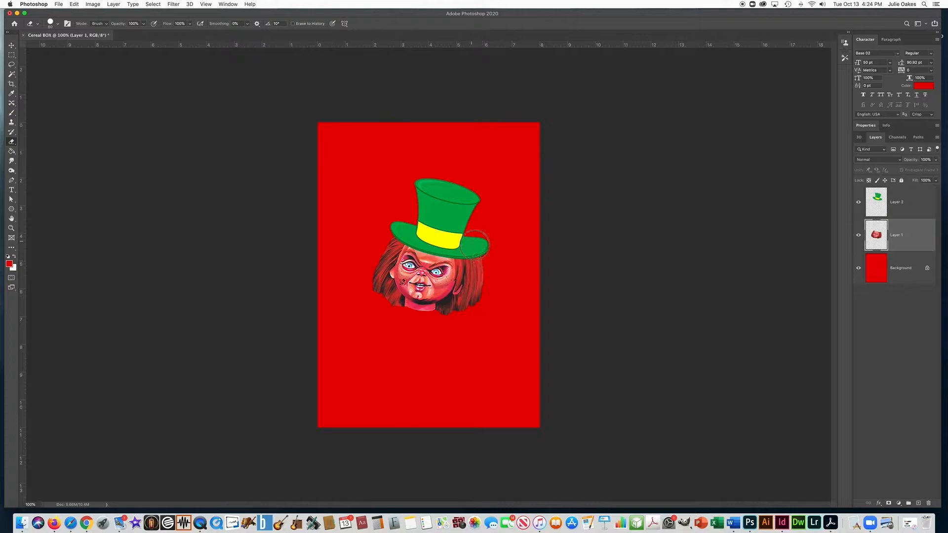
drag(484, 269, 489, 304)
drag(394, 237, 385, 240)
Rename the top hat layer to hat and the doll's layer to chucky
double_click(892, 204)
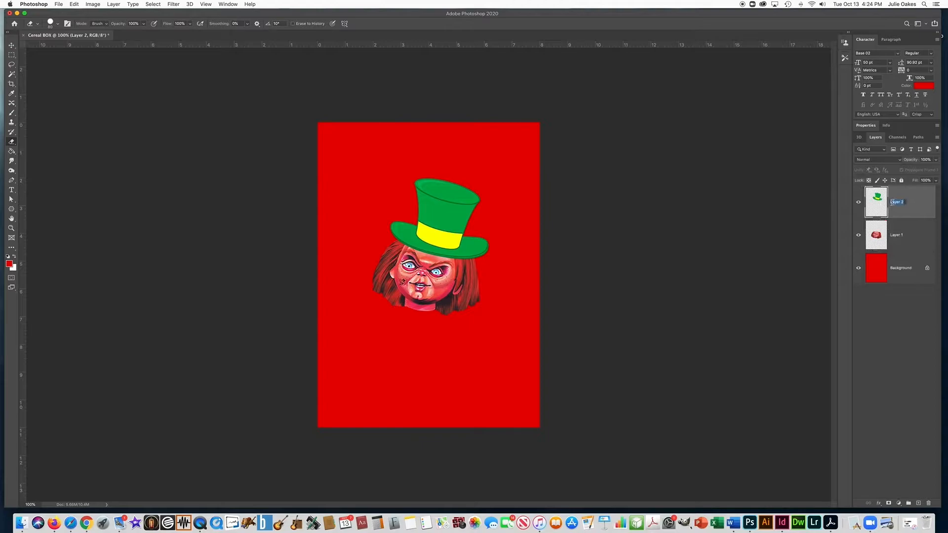
text(hat)
key(Return)
double_click(896, 236)
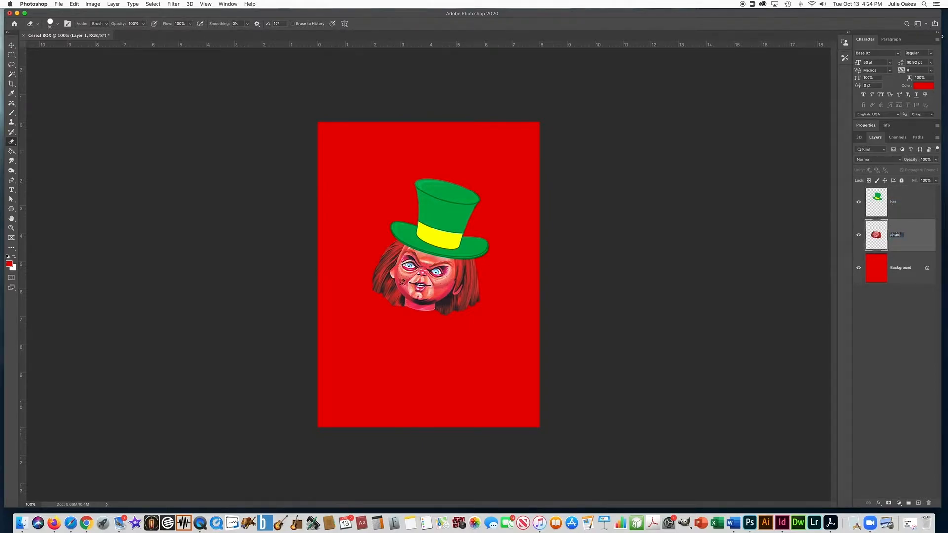
text(chucky)
key(Return)
Open iStock-155659918.jpg and select the leprechaun by selecting the white background with the Magic Wand and inverting the selection
key(super+o)
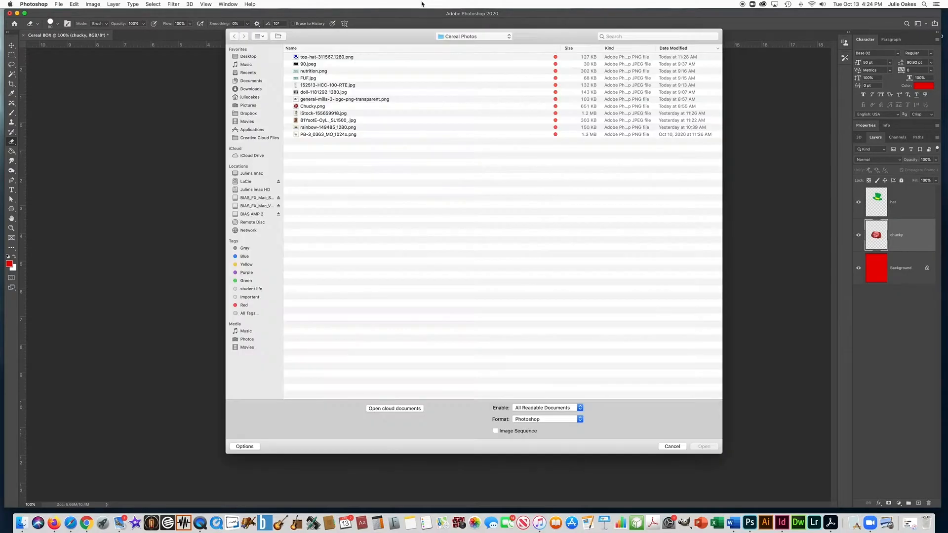
click(300, 114)
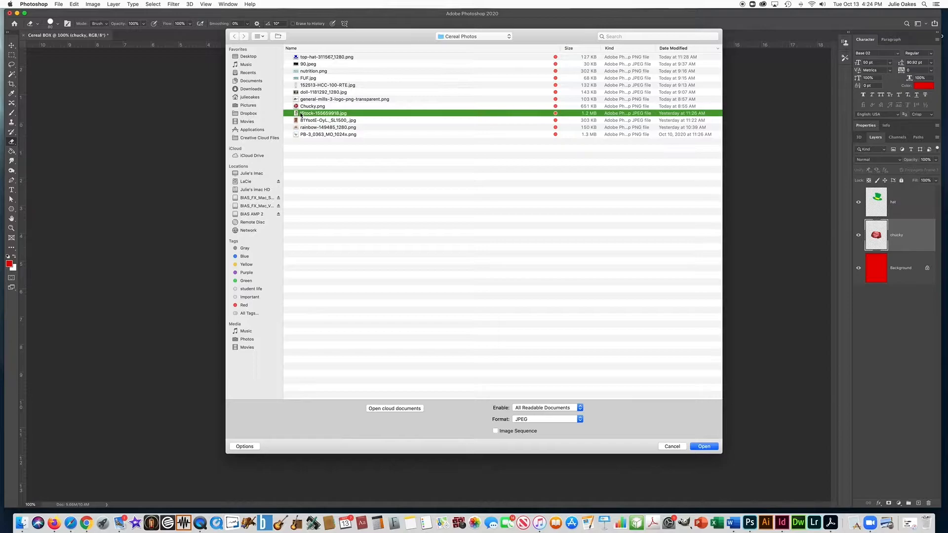
double_click(300, 114)
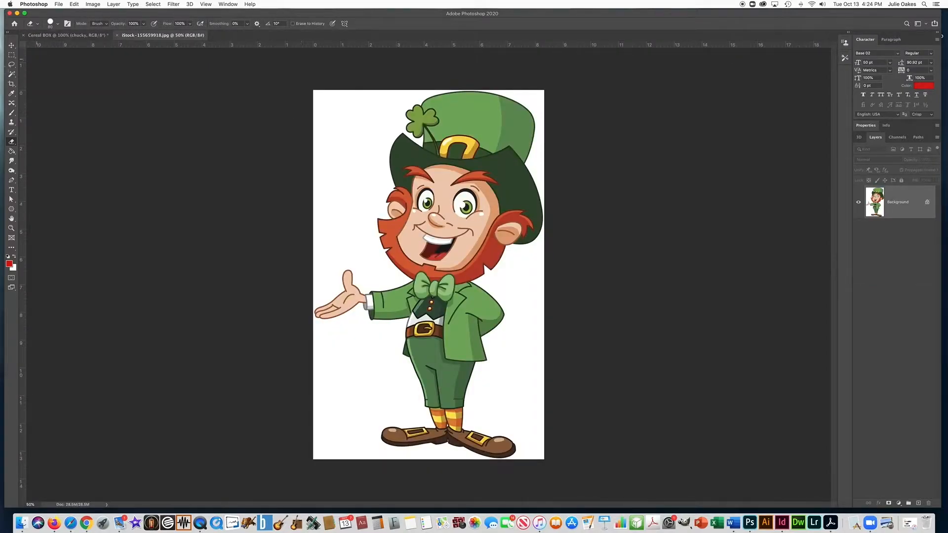
click(11, 74)
click(354, 135)
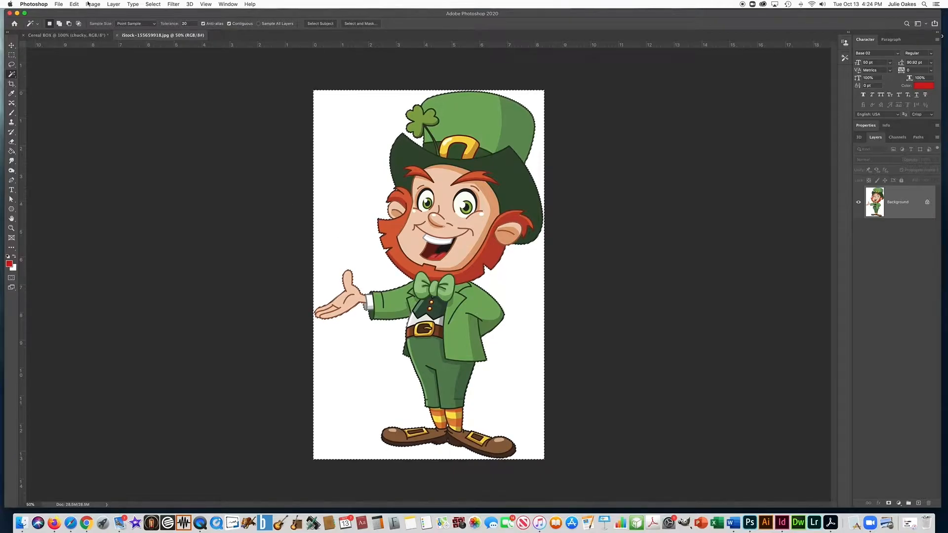
click(153, 4)
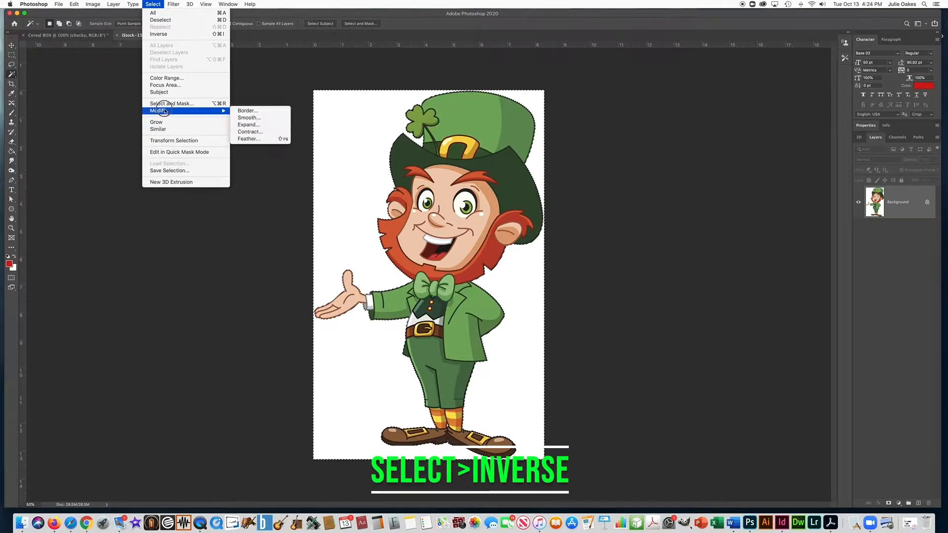
click(160, 34)
Paste the leprechaun into the Cereal BOX document, then scale and position it so its body sits below the doll's head
key(super+w)
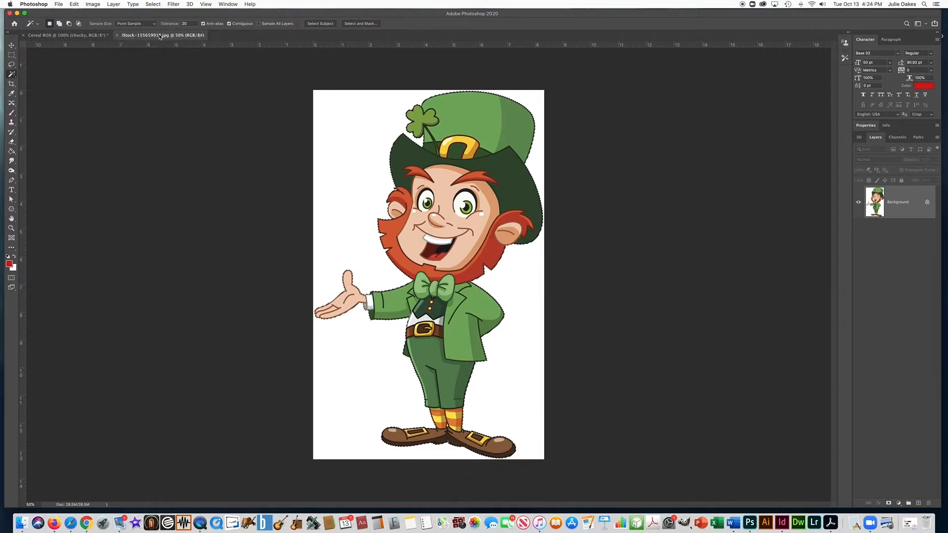
key(super+v)
key(super+t)
drag(317, 122, 342, 103)
drag(268, 98, 413, 326)
drag(478, 376, 419, 235)
drag(504, 182, 521, 155)
drag(477, 191, 467, 215)
key(Return)
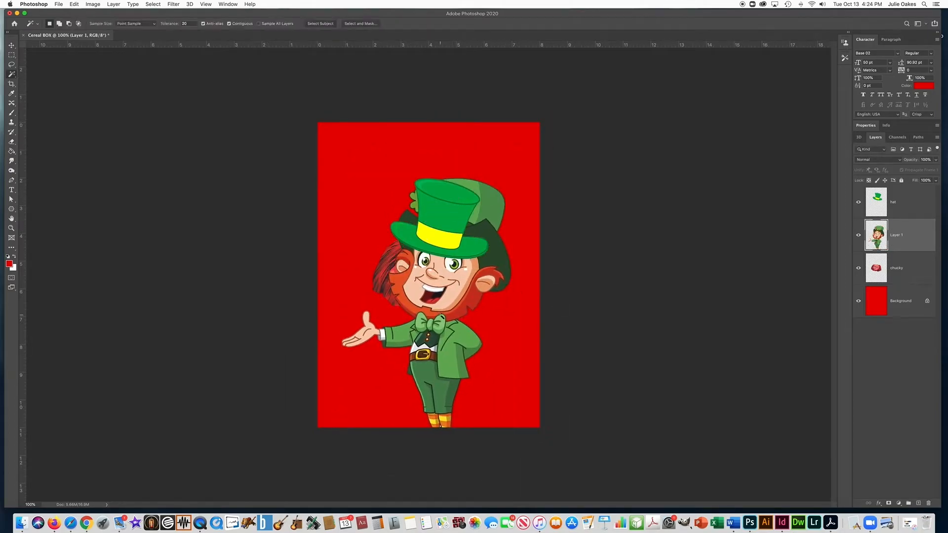
Lasso the leprechaun's head and hat and delete them from the leprechaun layer
key(super+equal)
key(l)
mouse_move(605, 65)
mouse_down()
mouse_move(230, 143)
mouse_move(385, 326)
mouse_move(549, 335)
mouse_move(639, 203)
mouse_up()
key(Delete)
key(super+d)
Remove the leftover beard pieces around the leprechaun's bow tie and collar with the Lasso and the Eraser
key(super+equal)
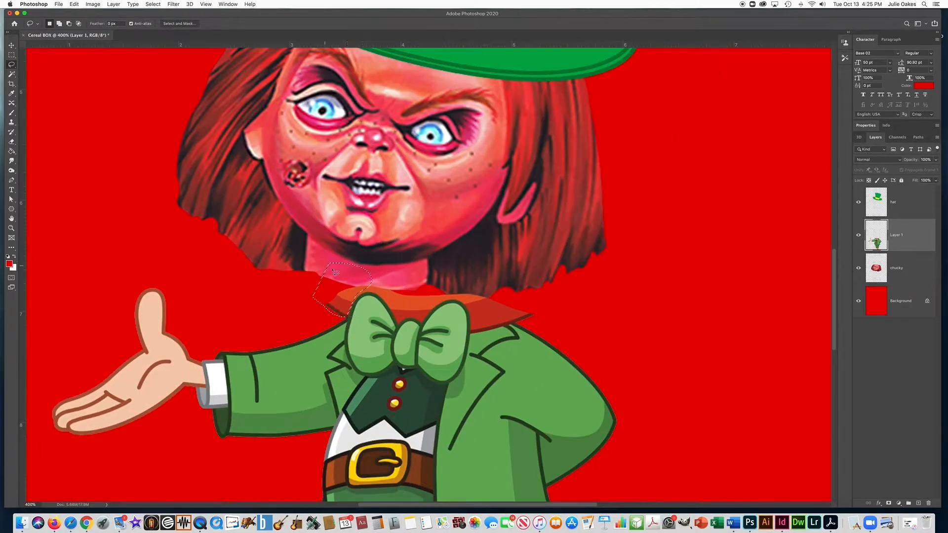
key(Delete)
drag(545, 318, 343, 278)
key(Delete)
mouse_move(409, 268)
mouse_down()
mouse_move(502, 308)
mouse_move(402, 278)
mouse_up()
key(Delete)
key(Return)
click(11, 141)
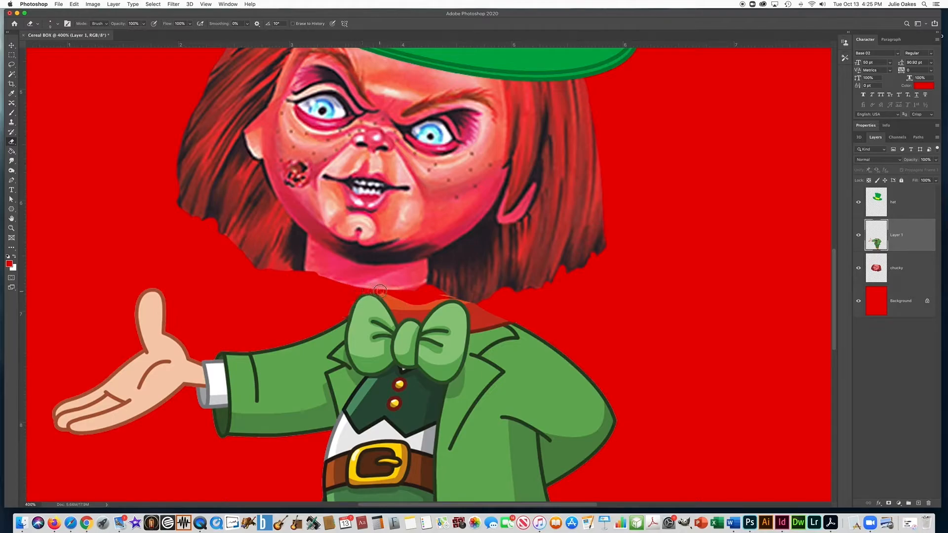
mouse_move(469, 307)
mouse_down()
mouse_move(494, 323)
mouse_move(471, 297)
mouse_move(434, 293)
mouse_move(398, 307)
mouse_up()
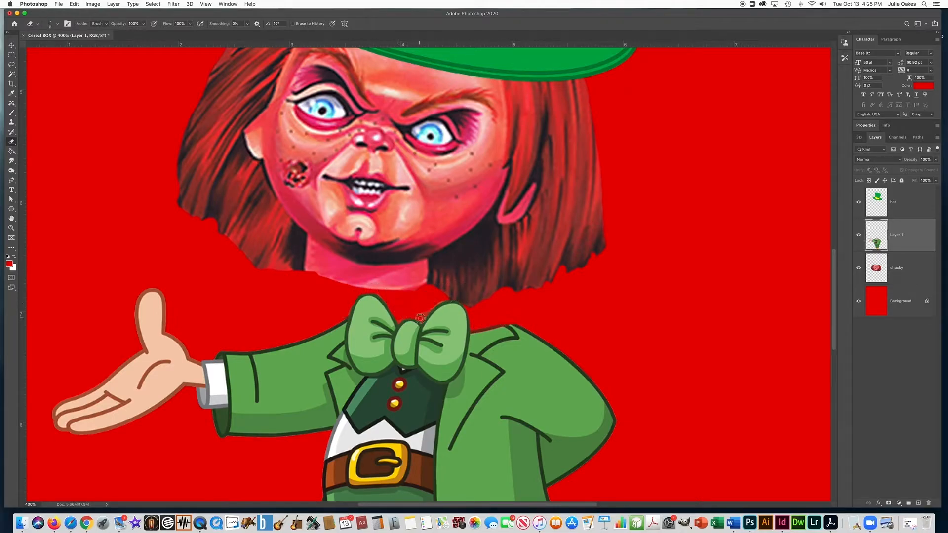
Move the doll's head down onto the leprechaun's collar so its neck meets the bow tie
key(super+minus)
key(super+minus)
key(super+minus)
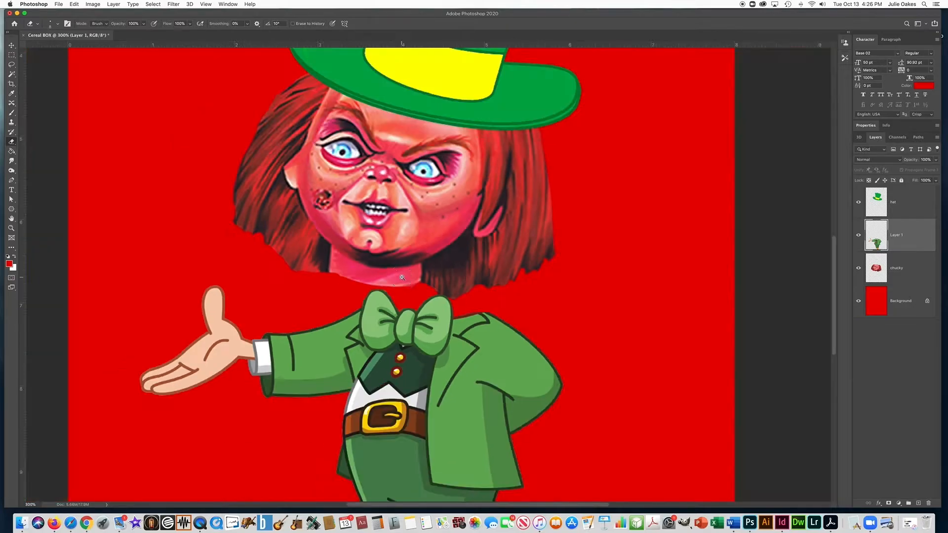
click(900, 274)
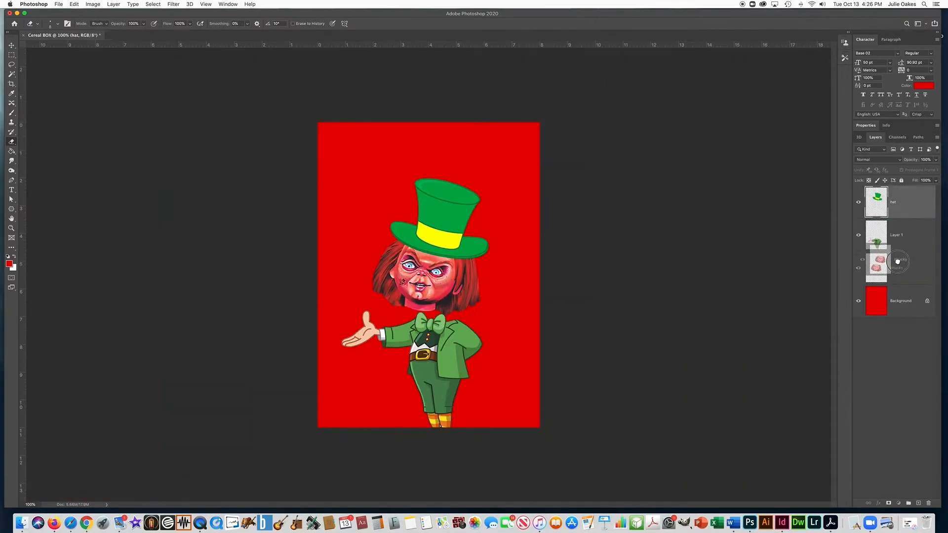
key(super+t)
drag(432, 278, 446, 291)
key(Return)
Move the green top hat down so it sits on the doll's repositioned head
click(900, 203)
key(super+t)
drag(435, 206, 445, 225)
key(Return)
Open rainbow-149485_1280.png, copy the entire image and close the file
key(super+o)
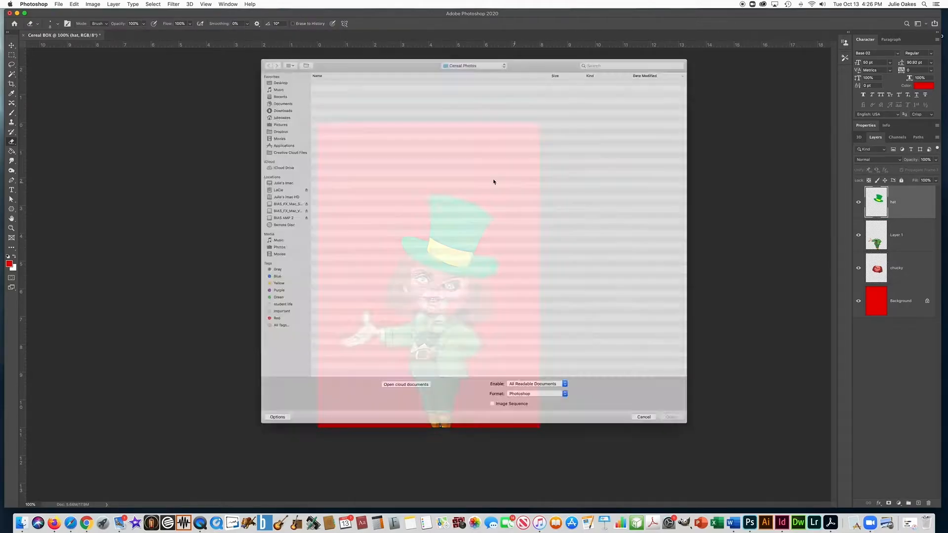
double_click(303, 125)
key(super+a)
key(super+c)
key(super+w)
Paste the rainbow directly above the Background layer, then scale and position it behind the character
click(905, 310)
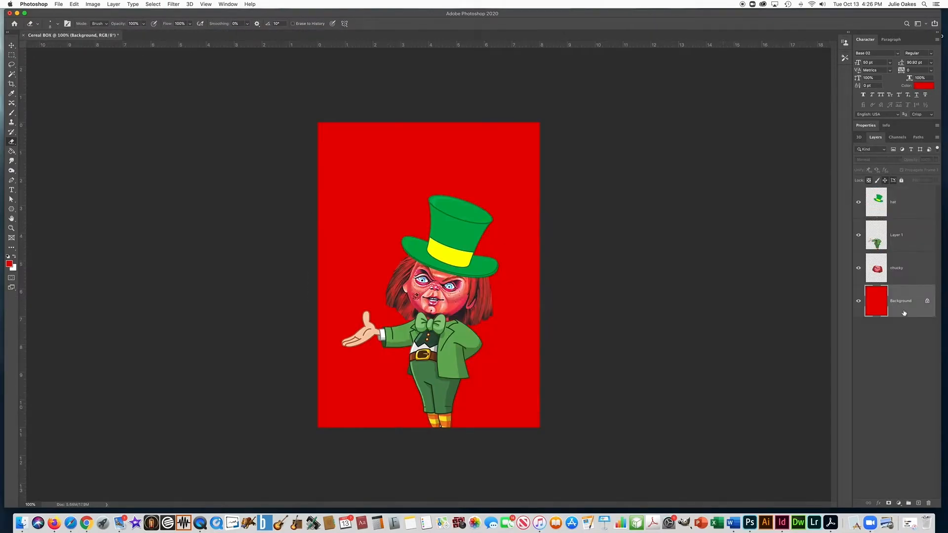
key(super+v)
key(super+t)
drag(435, 335, 436, 425)
drag(481, 331, 474, 321)
key(Return)
Copy the whole cereal bowl image PB-3_0363_MO_1024x.png into the Cereal BOX document and put its layer on top of the stack
key(super+o)
double_click(311, 134)
key(super+a)
key(super+c)
key(super+w)
key(super+v)
click(547, 304)
drag(889, 308, 889, 190)
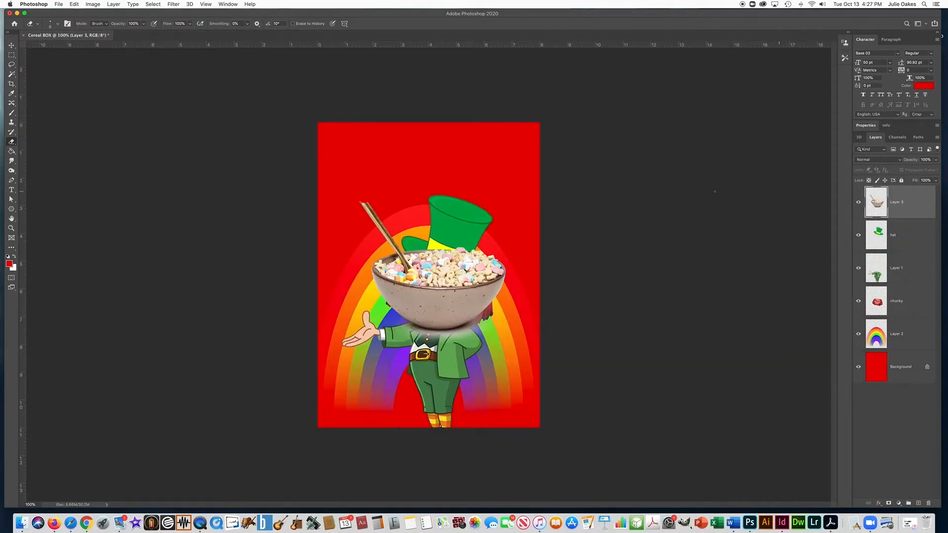
Flip the cereal bowl horizontally and move it to the box's lower edge, in front of the leprechaun's legs
click(75, 5)
mouse_move(169, 179)
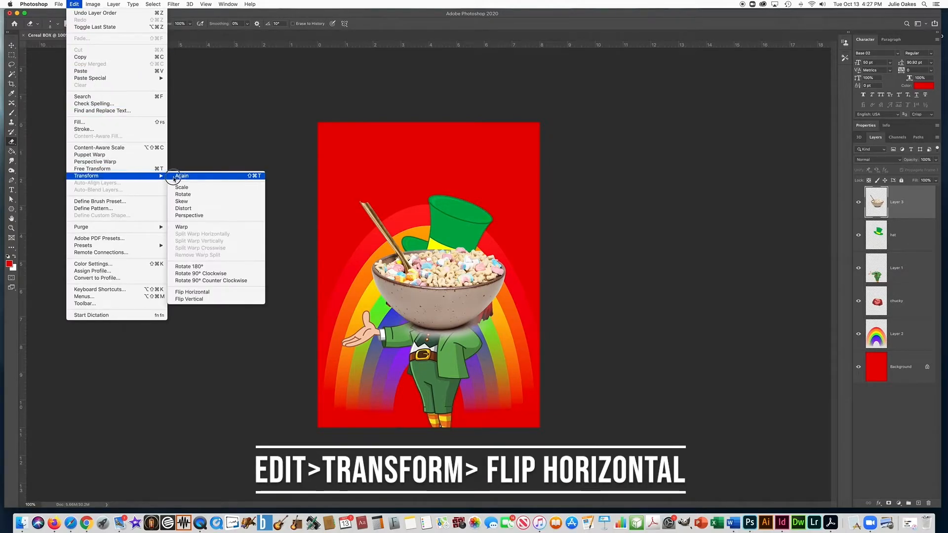
click(197, 292)
key(super+t)
drag(444, 273, 451, 383)
key(Return)
Increase the cereal bowl's saturation slightly with Hue/Saturation
key(super+u)
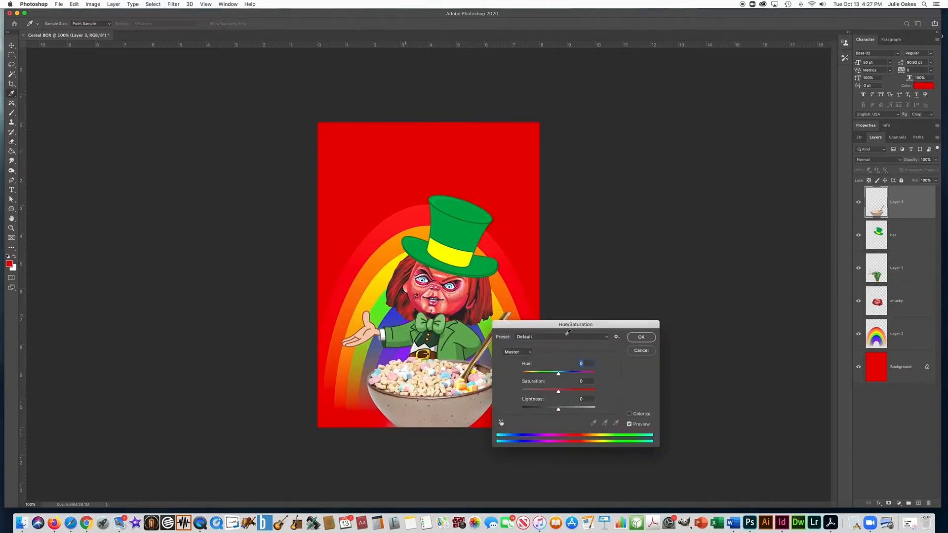
drag(558, 390, 566, 392)
key(Return)
key(e)
Copy the doll head from doll-1181292_1280.jpg into the Cereal BOX document, then shrink it and place it on the leprechaun's open hand
key(super+o)
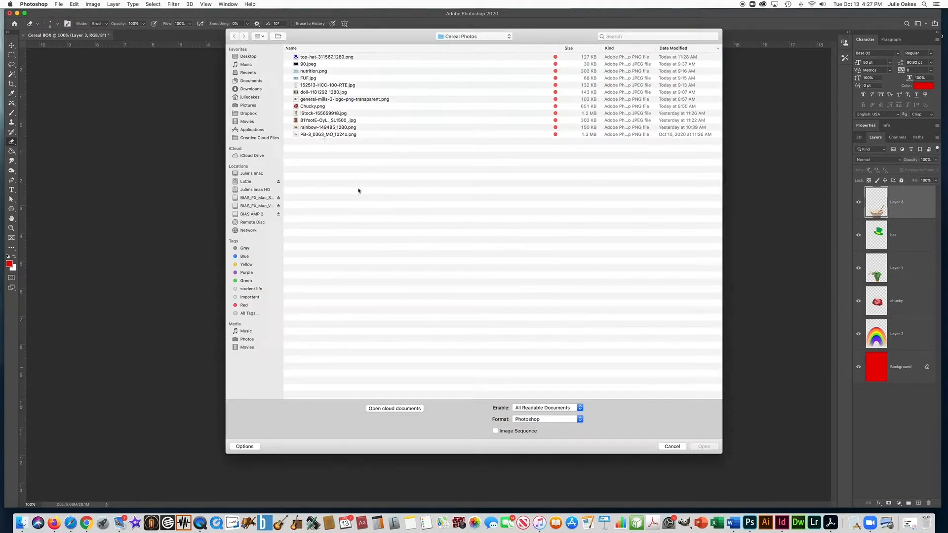
double_click(310, 92)
key(w)
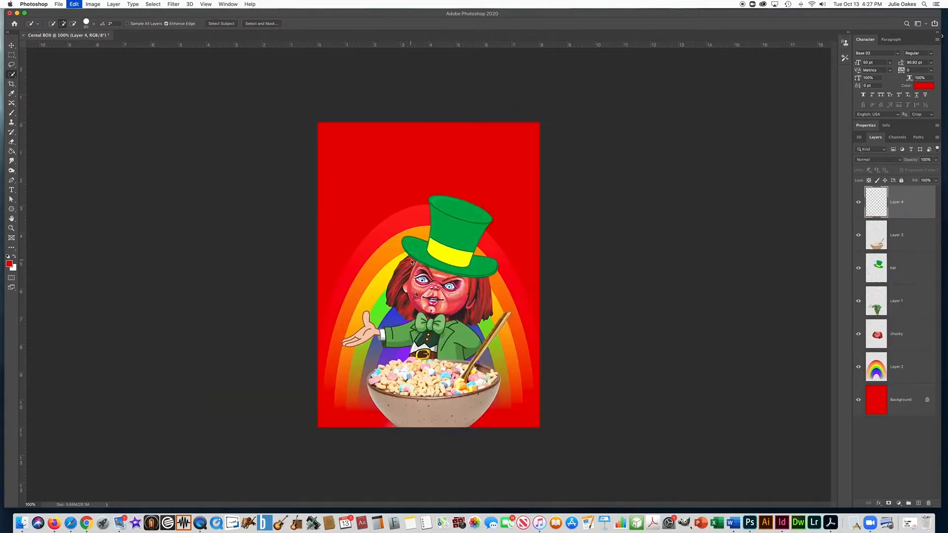
key(super+t)
drag(484, 210, 418, 290)
drag(398, 314, 381, 285)
key(Return)
Recolor the small doll head with Hue/Saturation: Hue +116, Saturation +77, Lightness +7
key(super+u)
drag(559, 390, 561, 409)
drag(558, 373, 587, 385)
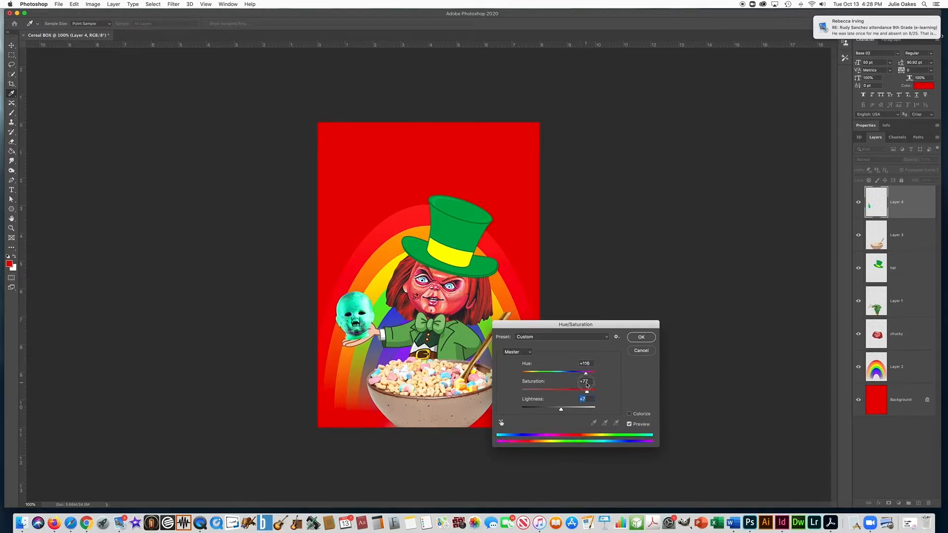
key(Return)
Open 90.jpeg, select the light beam with the Lasso and bring it into the Cereal BOX document as a new layer
key(super+o)
double_click(311, 63)
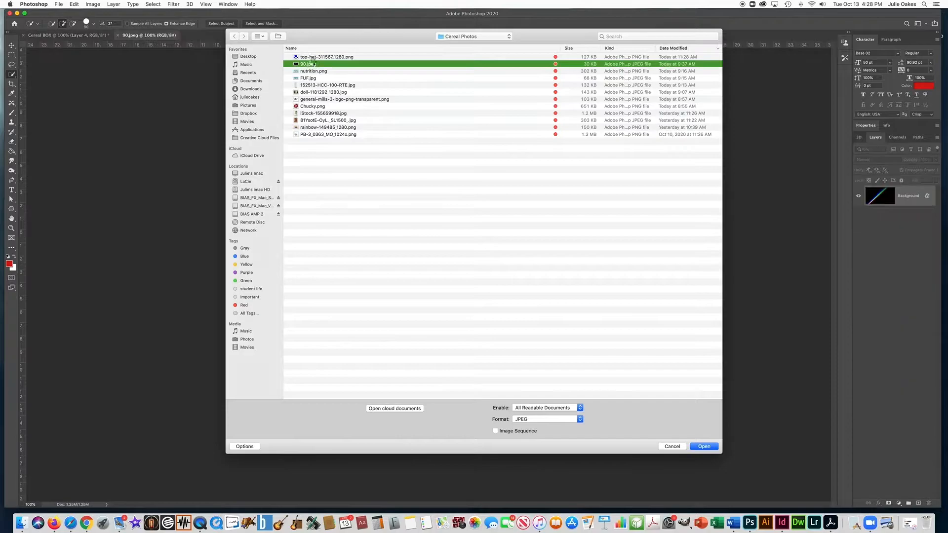
click(12, 64)
key(super+equal)
mouse_move(301, 365)
mouse_down()
mouse_move(496, 177)
mouse_move(294, 377)
mouse_move(302, 374)
mouse_move(273, 372)
mouse_up()
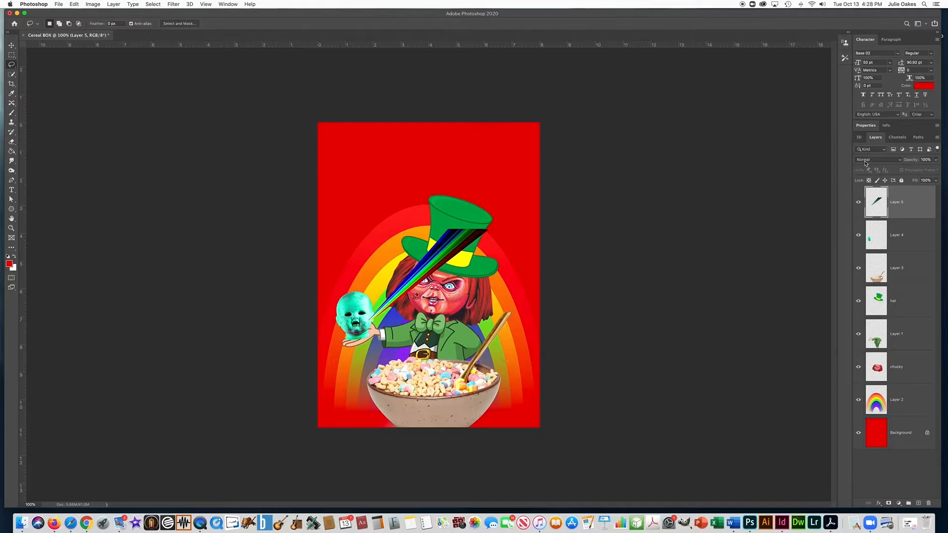
Set the light beam layer's blend mode to Linear Dodge (Add)
click(866, 162)
click(865, 207)
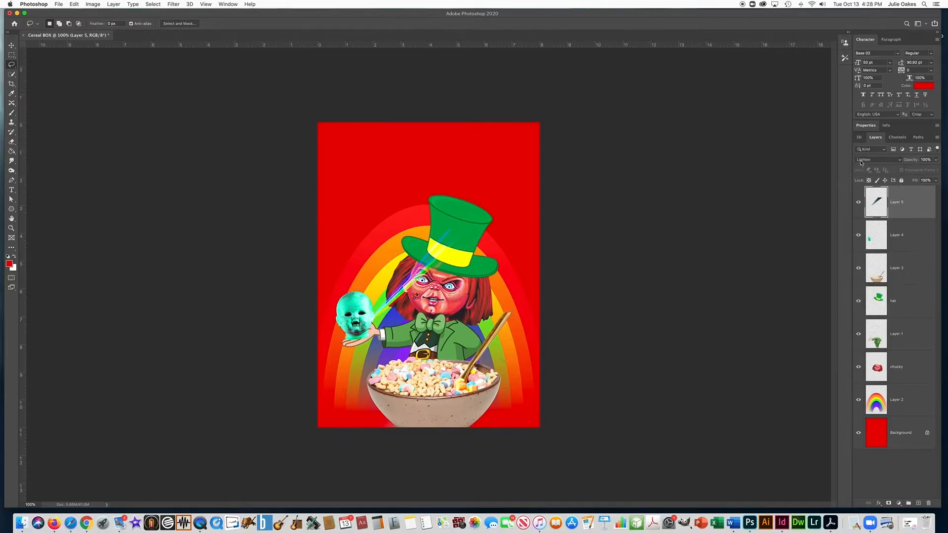
click(869, 160)
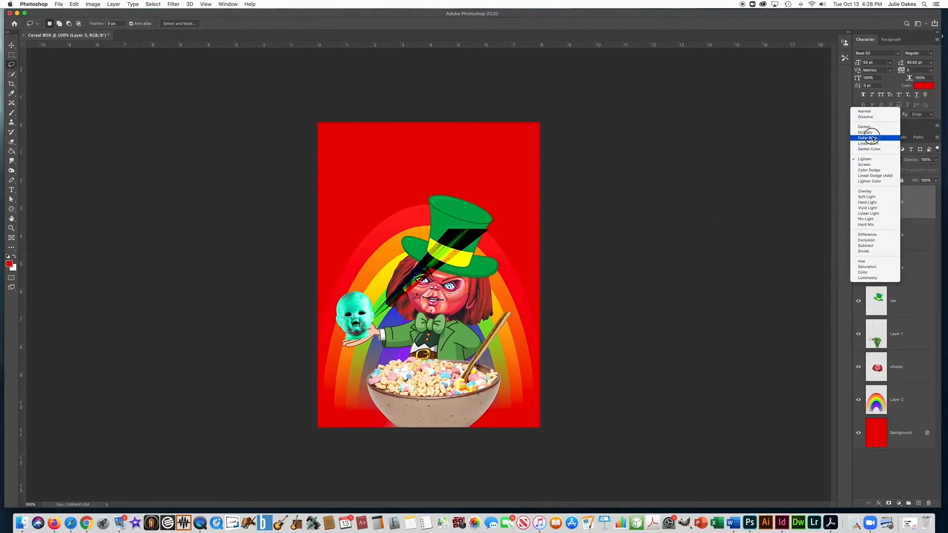
click(873, 175)
Transform the light beam so it shoots down and outward from the small doll head's left-hand eye
key(super+t)
mouse_move(493, 222)
mouse_down()
mouse_move(469, 291)
mouse_move(395, 338)
mouse_up()
drag(471, 250, 347, 352)
key(Return)
Duplicate the light beam, flip the copy horizontally and position it to shoot from the small doll head's other eye across the bowl
key(super+c)
key(super+v)
click(74, 4)
click(215, 286)
key(super+t)
drag(402, 237, 379, 351)
key(Right)
key(Down)
key(Right)
key(Return)
Erase the hard end of the light beam at the small doll head's right-hand eye
super+click(360, 318)
click(12, 141)
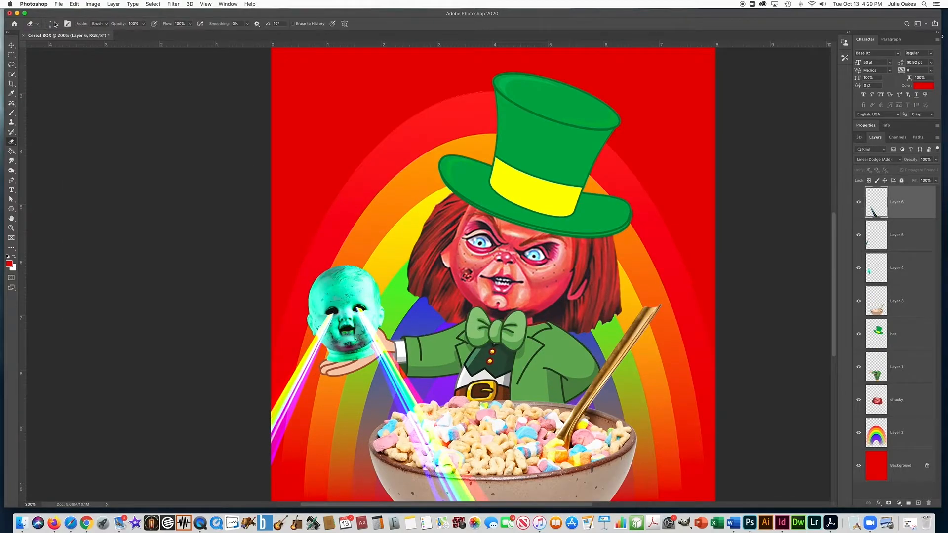
click(55, 23)
click(362, 298)
click(360, 305)
click(897, 242)
key(super+minus)
Create a new layer and place it between the light beams and the small doll head
click(11, 45)
click(113, 4)
click(893, 195)
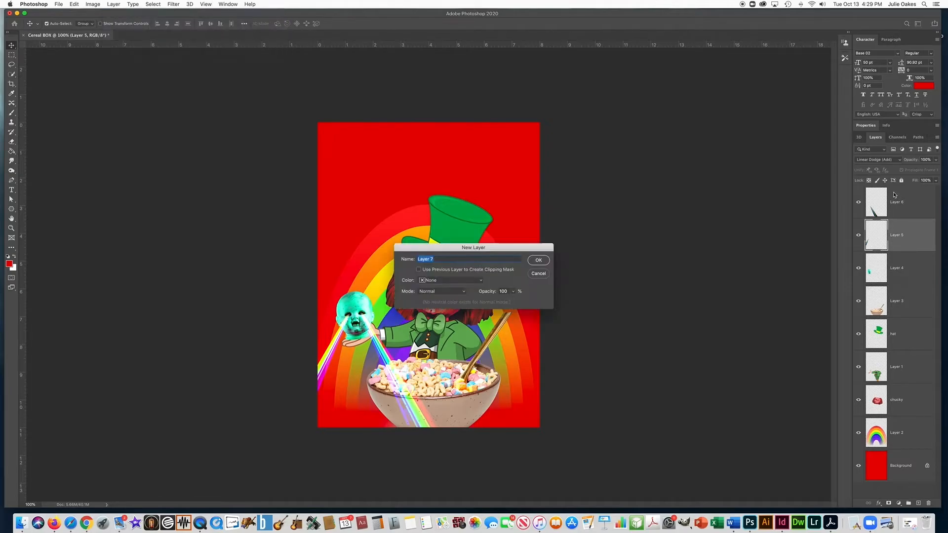
key(Return)
drag(906, 241, 904, 277)
Set the foreground color to bright yellow-green and brush a glow over the small doll head's eyes
super+click(356, 322)
click(10, 264)
click(444, 409)
click(435, 335)
click(509, 331)
click(11, 112)
scroll(335, 309, up, 1)
click(340, 315)
key(super+minus)
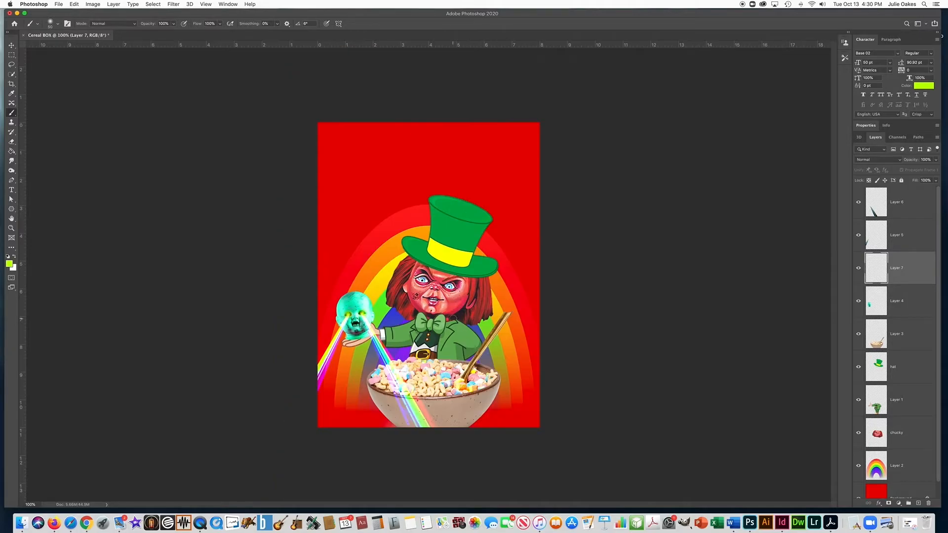
Create a new layer between the chucky and rainbow layers and brush a large soft yellow-green glow behind the character
click(114, 4)
mouse_move(118, 15)
click(232, 17)
key(Return)
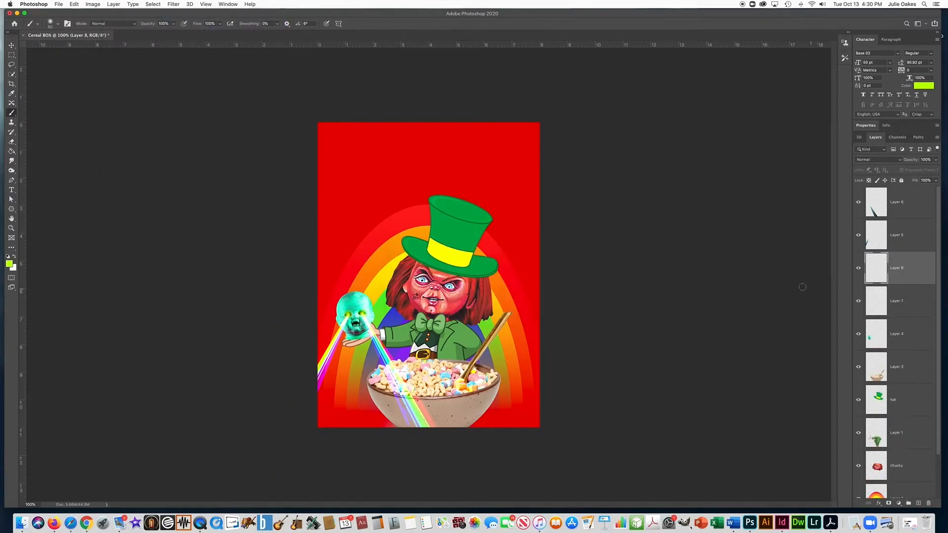
drag(876, 252, 870, 426)
mouse_move(427, 270)
mouse_down()
mouse_move(459, 276)
mouse_move(413, 389)
mouse_move(462, 383)
mouse_up()
key(bracketleft)
key(bracketleft)
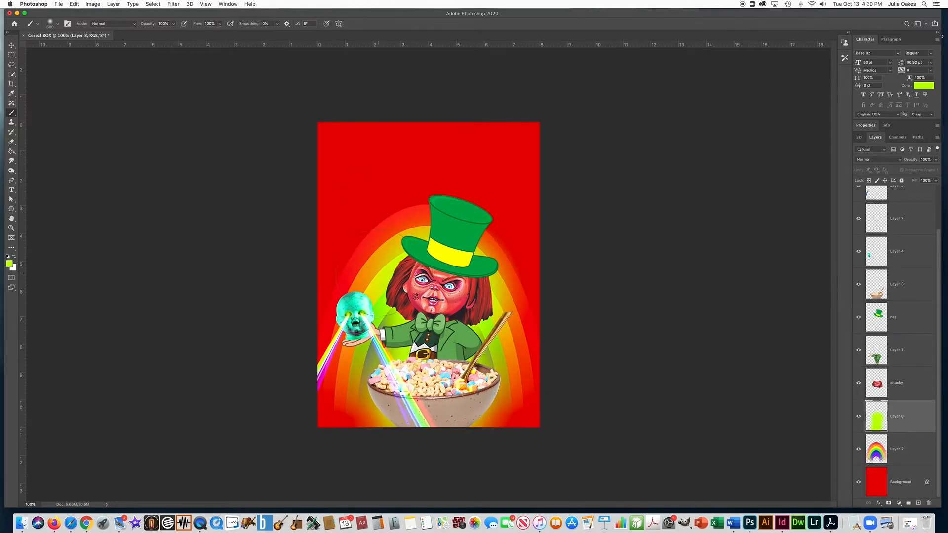
Open the Chucky Harms logo PNG from the cereal folder and paste it into the Cereal BOX document
key(super+o)
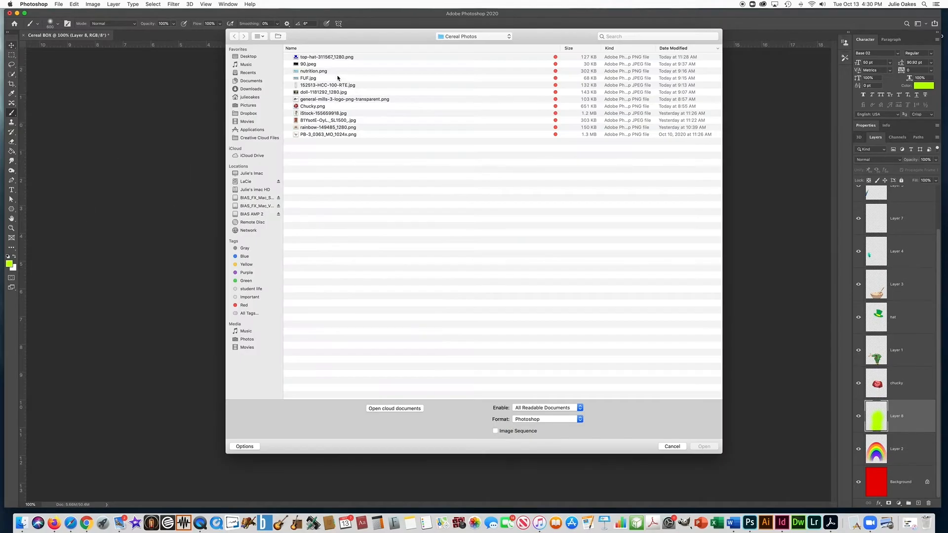
click(474, 37)
click(449, 122)
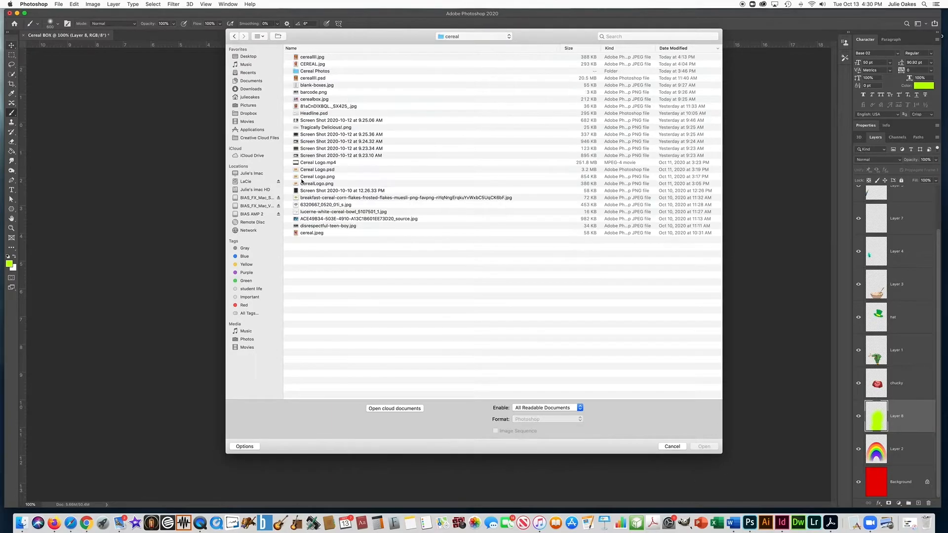
double_click(308, 179)
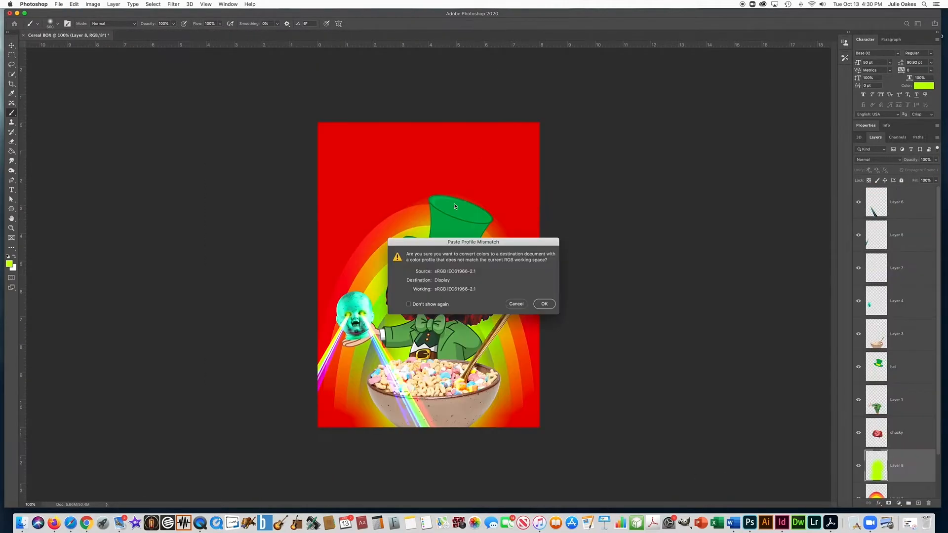
key(Return)
Scale, rotate and position the Chucky Harms logo to fill the upper part of the box above the character
key(ctrl+t)
drag(646, 370, 514, 269)
drag(362, 262, 375, 228)
drag(536, 247, 522, 234)
drag(511, 126, 515, 132)
drag(346, 266, 339, 274)
key(Return)
Bring the Chucky Harms logo layer to the front, then rotate it slightly clockwise and nudge it to the right
key(b)
key(super+shift+bracketright)
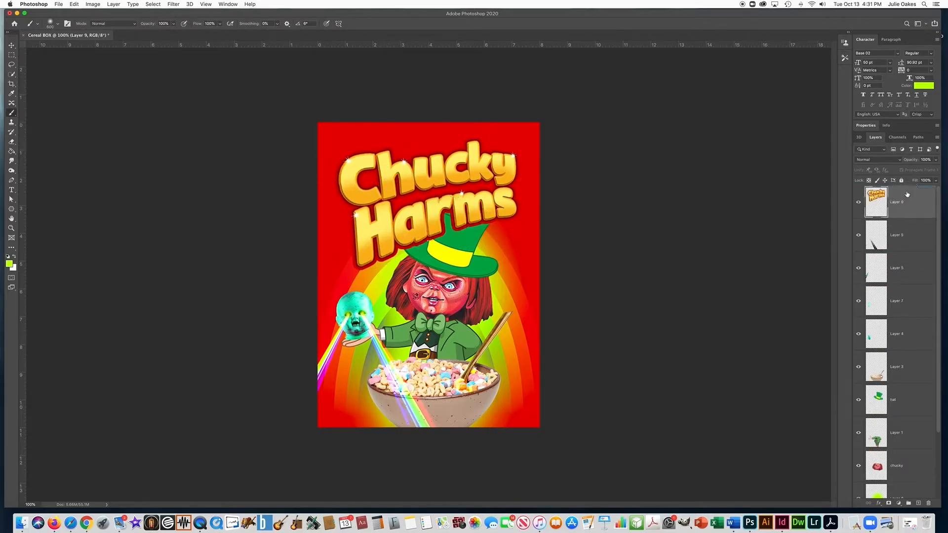
key(super+t)
drag(564, 229, 562, 240)
drag(497, 206, 500, 208)
key(Return)
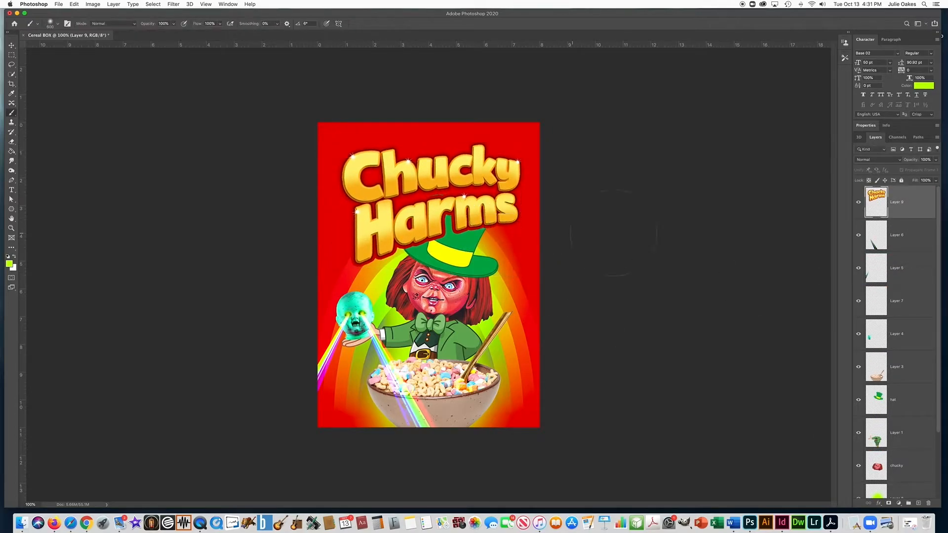
Add a black drop shadow to the Chucky Harms logo with a 72° angle, 21 px distance and 72% spread
click(876, 502)
click(888, 489)
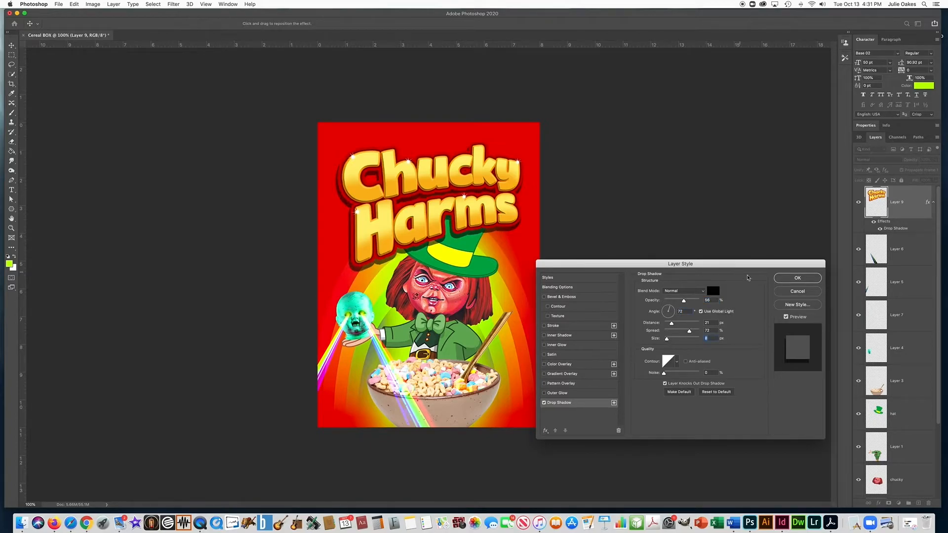
click(795, 278)
Nudge the cereal bowl down and slightly to the left
click(896, 381)
key(super+t)
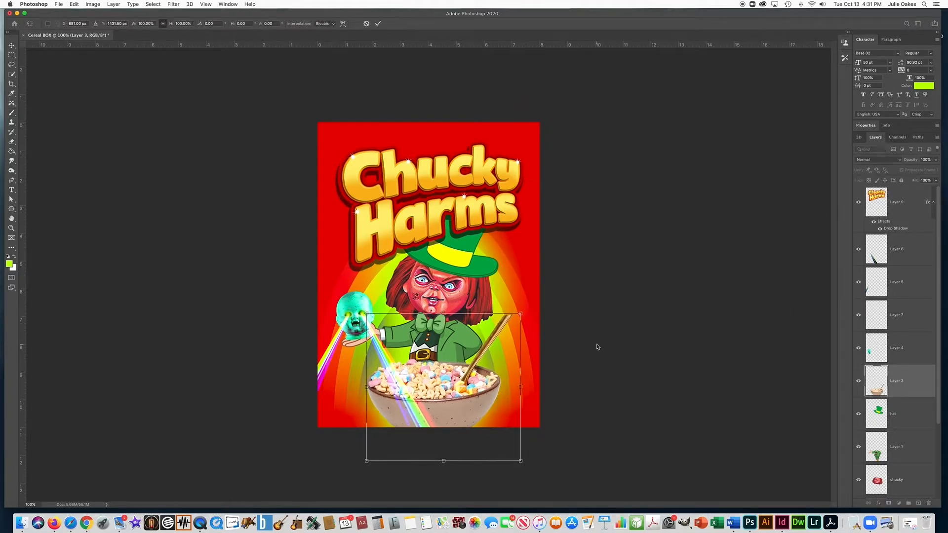
key(shift+Down)
key(shift+Left)
key(shift+Down)
Move the hat, leprechaun body and chucky layers down together so the figure sits lower behind the bowl
click(896, 413)
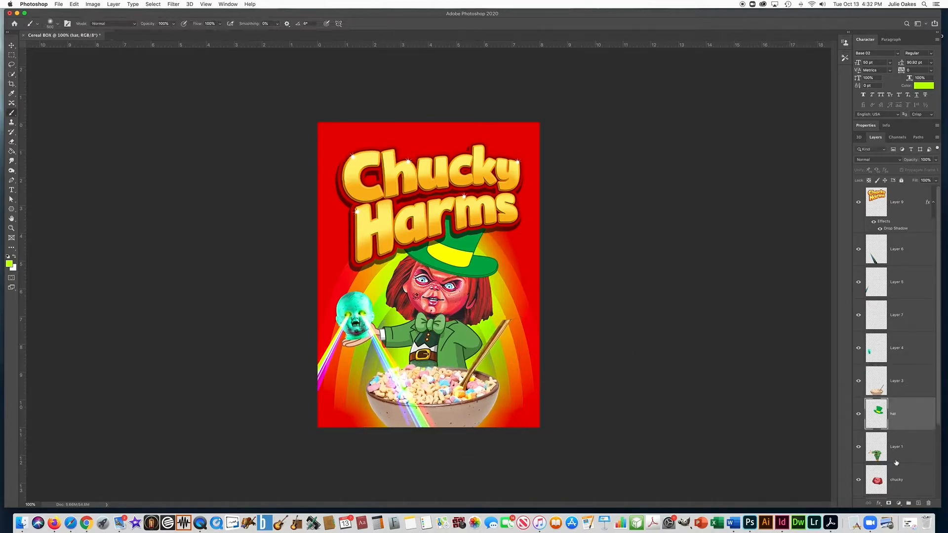
shift+click(896, 486)
key(super+t)
drag(435, 337, 436, 347)
key(Return)
Group the small doll head, eye glow and both light beam layers and name the group "doll head"
click(897, 353)
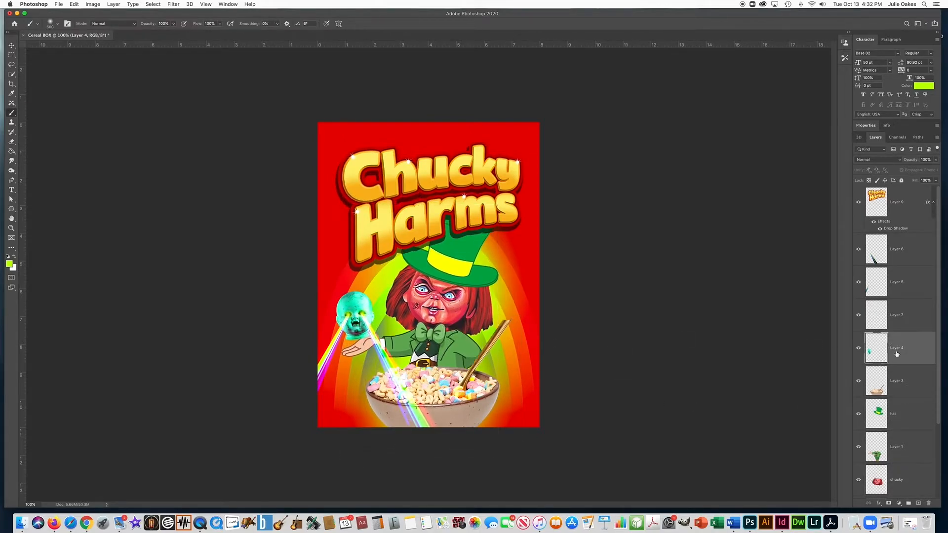
shift+click(904, 255)
key(super+g)
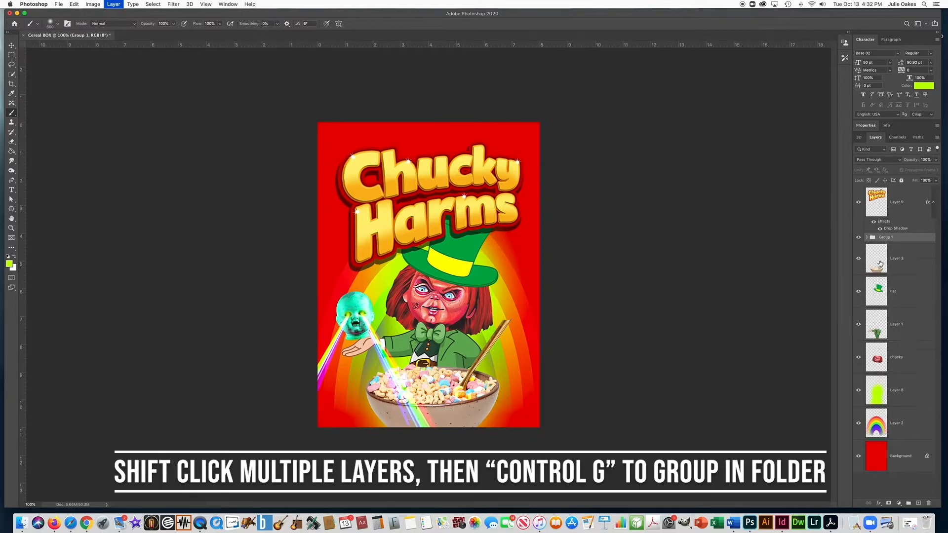
click(859, 237)
double_click(886, 238)
text(doll head)
key(Return)
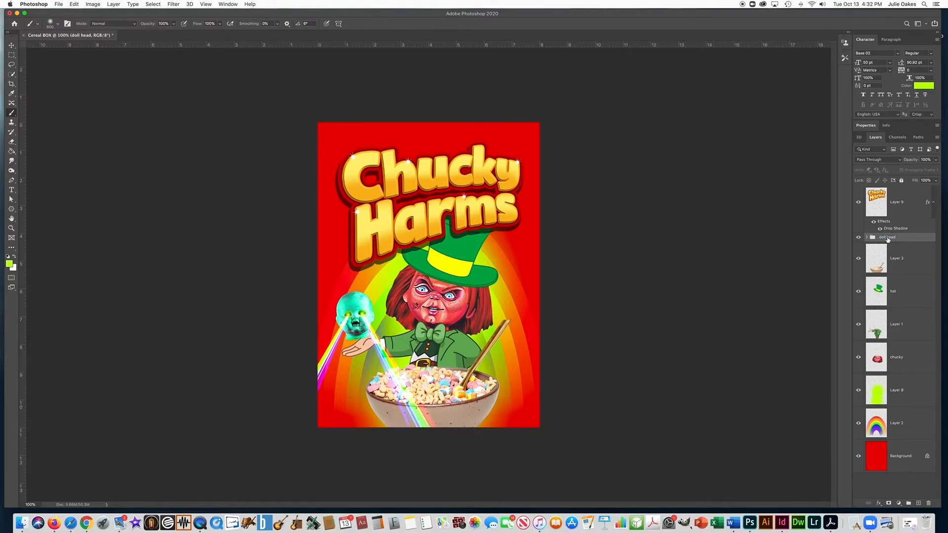
Move the doll head group down so the head rests on the leprechaun's hand
key(super+t)
drag(360, 322, 360, 332)
key(Return)
Make the Background layer active, then open nutrition.png, copy the nutrition facts strip with a rectangular selection and close the file
click(881, 455)
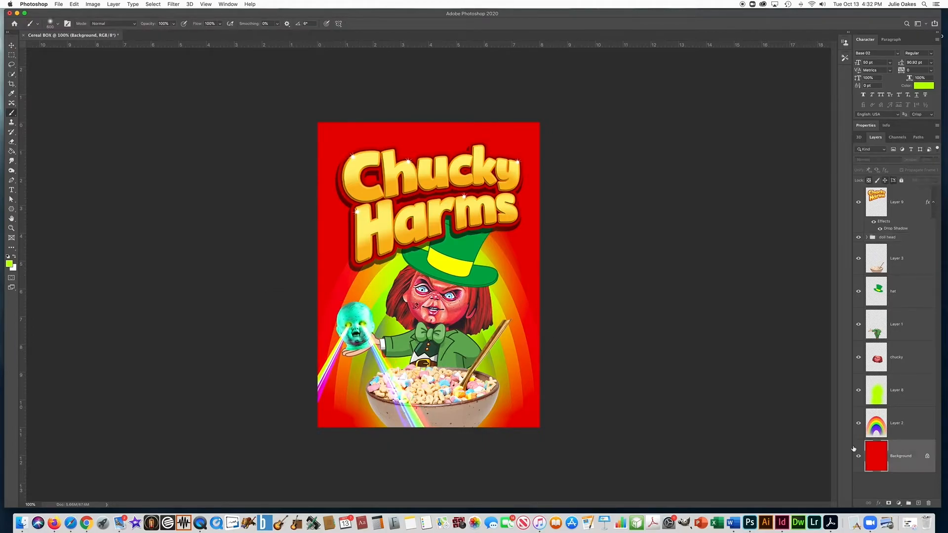
click(60, 4)
click(63, 22)
double_click(321, 70)
double_click(317, 72)
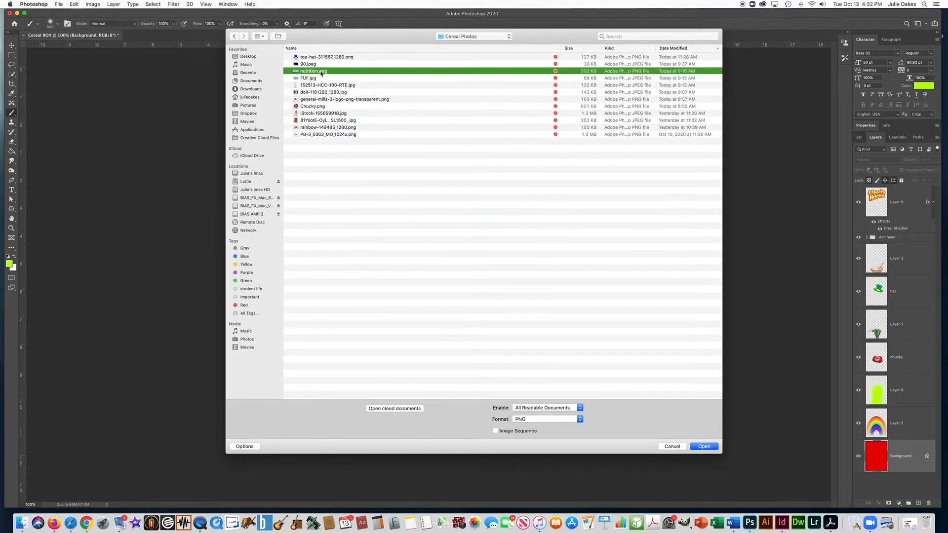
click(11, 55)
drag(299, 235, 399, 142)
key(super+c)
key(super+w)
Paste the nutrition strip above the Background layer and fit it into the box's upper-left corner
key(super+v)
click(545, 303)
key(super+t)
key(Return)
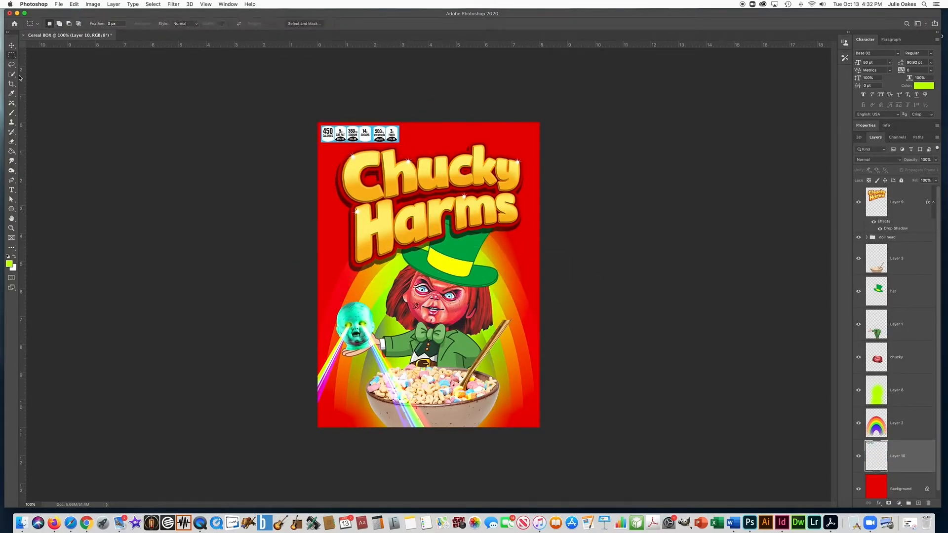
Sample the light blue of the nutrition strip as the foreground color
key(i)
super+click(376, 156)
click(370, 110)
Fill a full-width band across the box's top edge with the sampled blue on a new layer beneath the nutrition strip layer
key(m)
drag(257, 88, 761, 132)
click(113, 3)
mouse_move(119, 12)
click(212, 12)
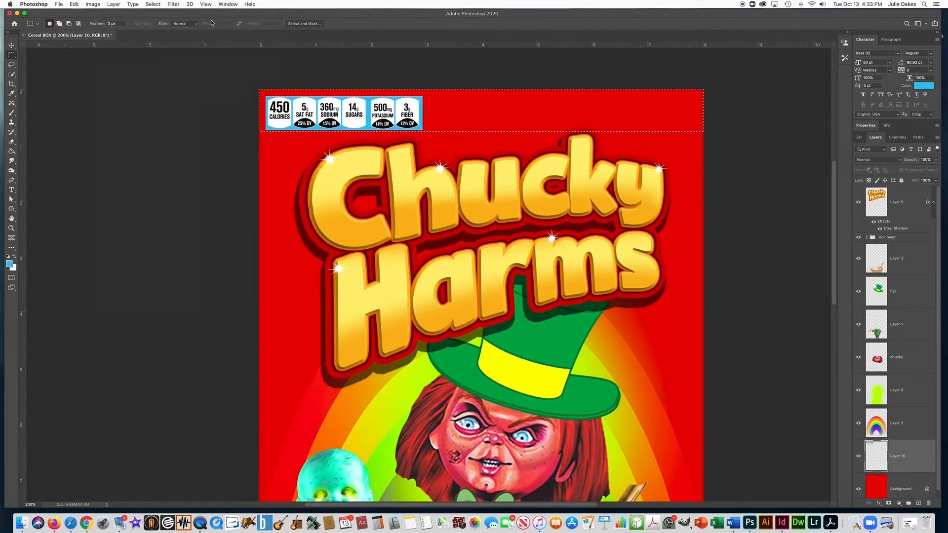
key(Return)
click(73, 4)
click(79, 121)
key(Return)
drag(902, 456, 904, 496)
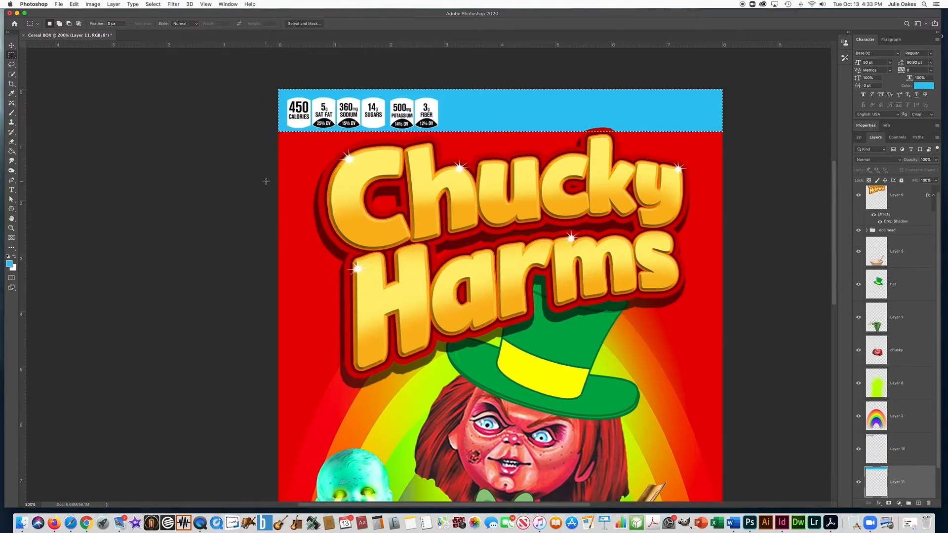
Open the General Mills logo PNG, copy the whole image and close the file
alt+super+click(483, 201)
key(super+o)
double_click(316, 98)
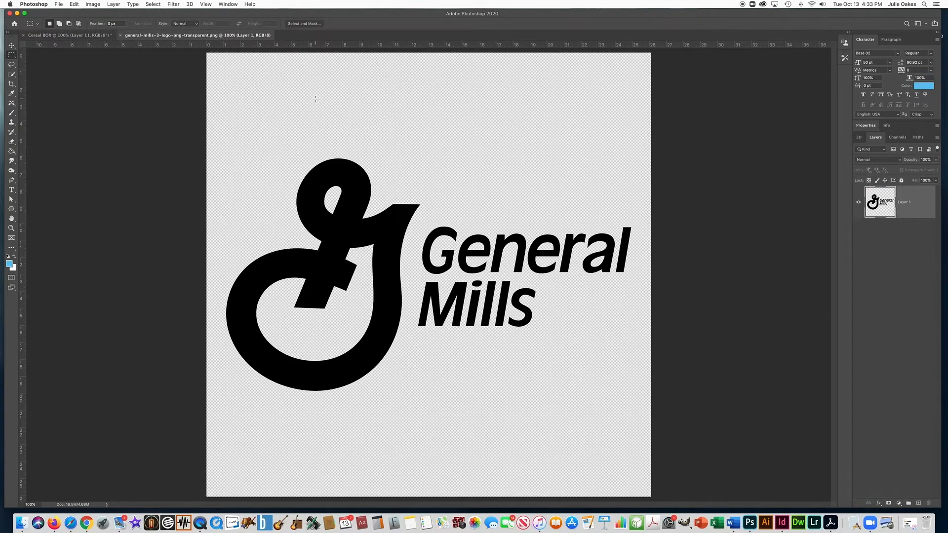
key(super+a)
key(super+c)
key(super+w)
Paste the General Mills logo and scale it down to fit the right end of the blue band
key(super+v)
click(544, 304)
key(super+t)
drag(325, 390, 504, 141)
key(Return)
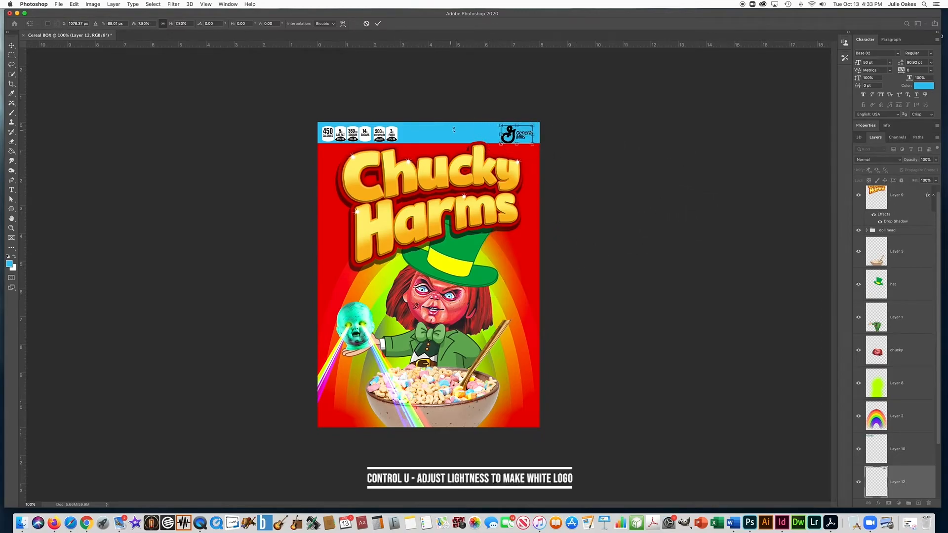
Turn the General Mills logo white using Hue/Saturation with Lightness at +100
key(super+u)
drag(568, 397, 674, 406)
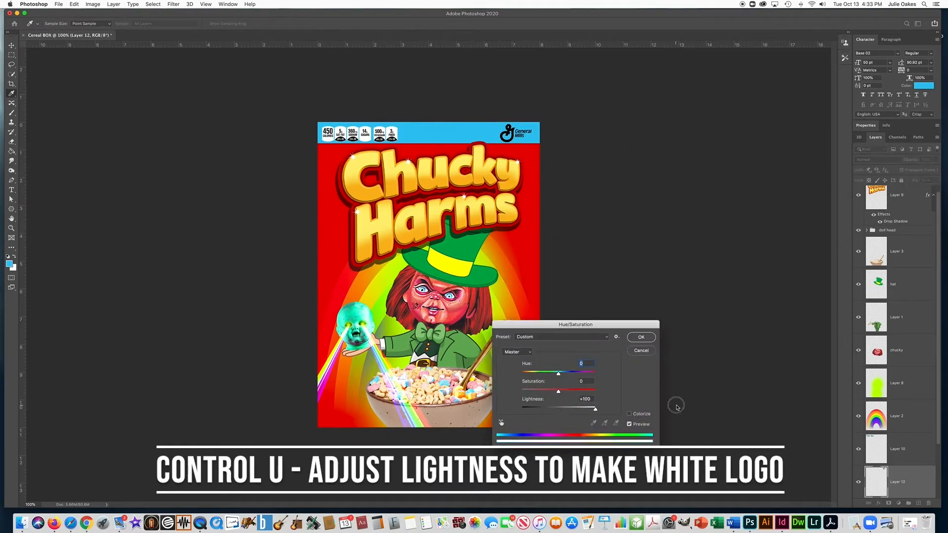
key(Return)
Stretch the blue band's lower edge slightly downward so it extends beneath the logo
scroll(897, 453, down, 3)
click(898, 451)
key(super+t)
drag(428, 143, 429, 147)
key(Return)
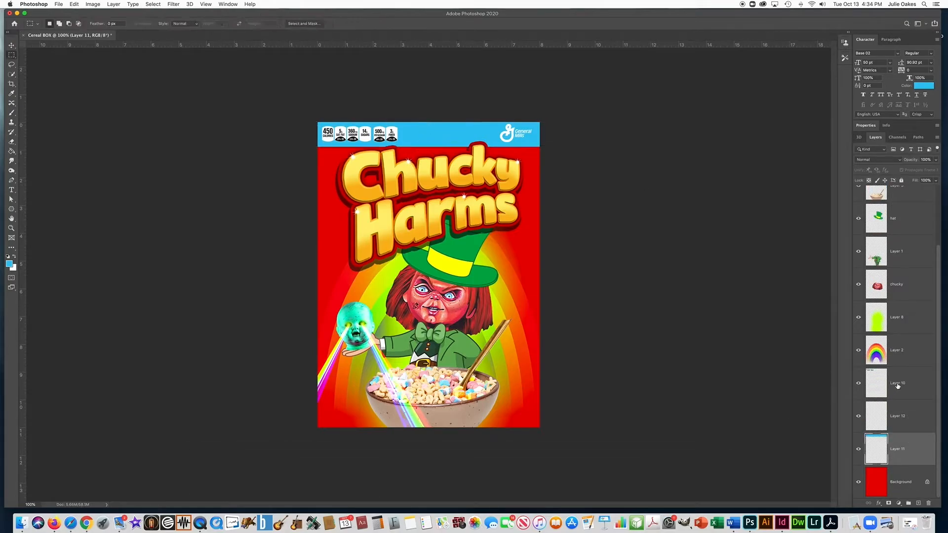
Rename the nutrition, logo and band layers "info", "g mills" and "blue", and make the logo layer active for moving
double_click(897, 383)
text(info)
key(Return)
double_click(898, 416)
text(g mills)
key(Return)
double_click(898, 449)
text(blue)
key(Return)
click(897, 415)
click(12, 46)
Duplicate the teal doll head layer, scale the copy to 41% and place it among the cereal in the bowl
scroll(897, 345, up, 5)
click(911, 357)
key(super+j)
key(super+t)
drag(356, 316, 436, 356)
drag(455, 342, 433, 373)
key(Return)
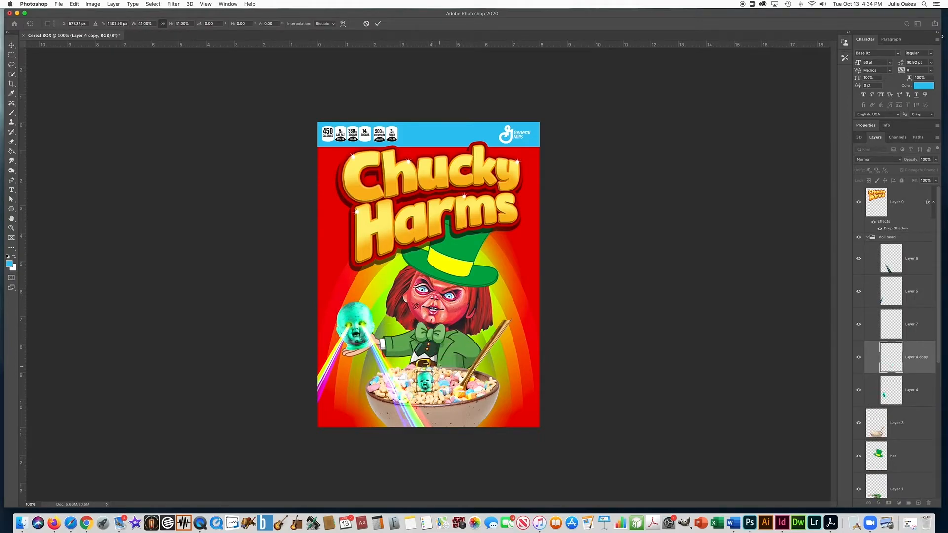
Recolor the small doll head in the bowl pink with Hue +151 and Saturation -21
key(super+plus)
key(super+plus)
key(super+u)
drag(559, 374, 563, 411)
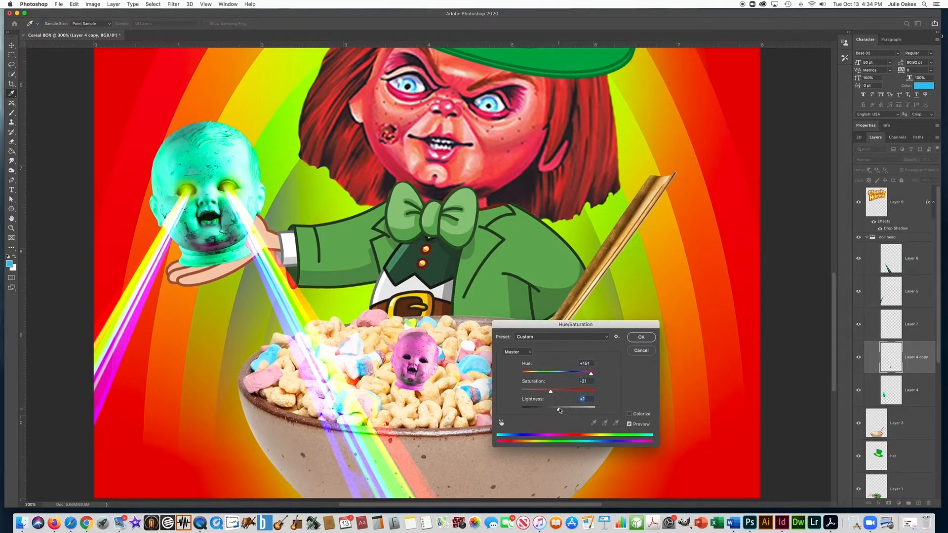
key(Return)
Duplicate the pink doll head, shrink the copy slightly and place it near the spoon
key(super+j)
key(super+t)
drag(420, 363, 493, 378)
mouse_move(513, 345)
mouse_down()
mouse_move(507, 338)
mouse_move(500, 350)
mouse_up()
key(Return)
Shift the hue of the doll head near the spoon by +30 to give it a tan color
key(super+u)
drag(558, 373, 570, 379)
key(Return)
key(v)
key(ctrl+u)
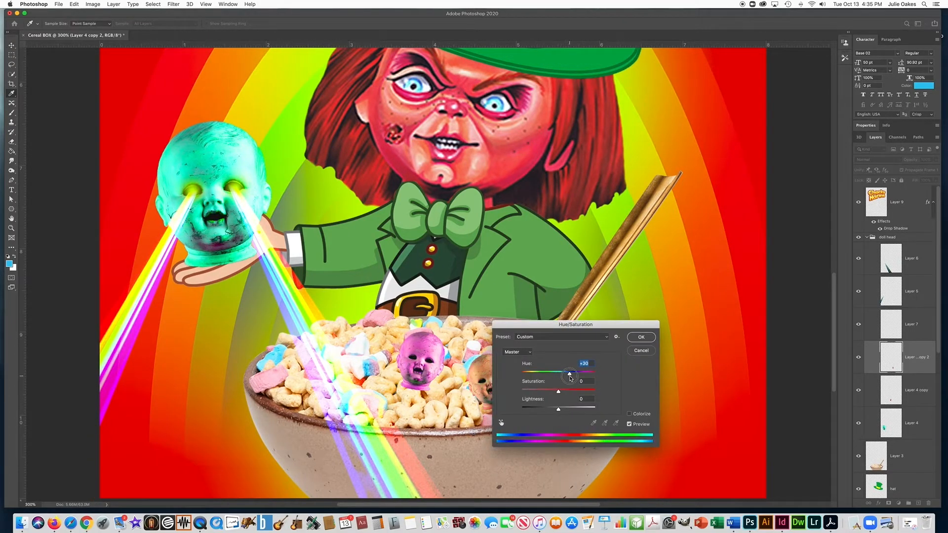
key(Return)
Erase the lower edges of the tan and pink doll heads so they sink into the cereal
scroll(504, 418, up, 1)
key(e)
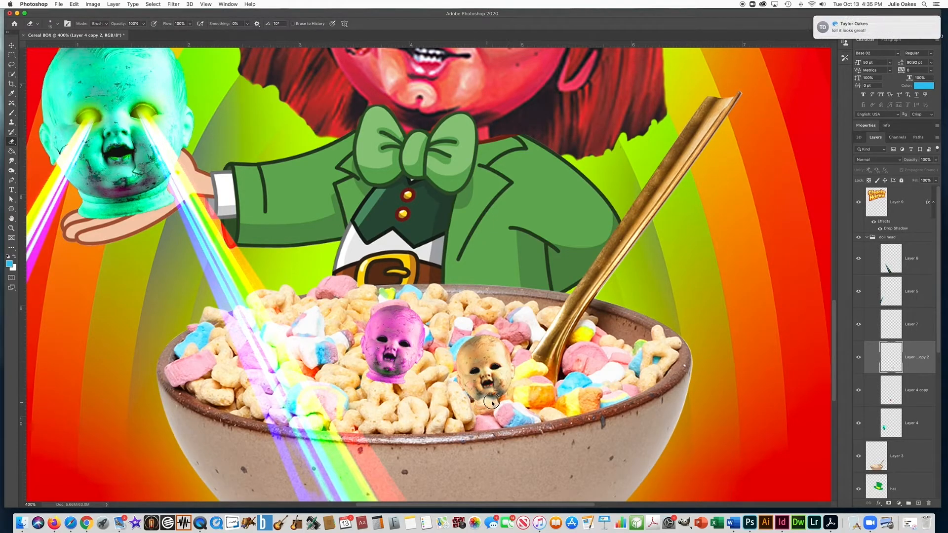
click(891, 390)
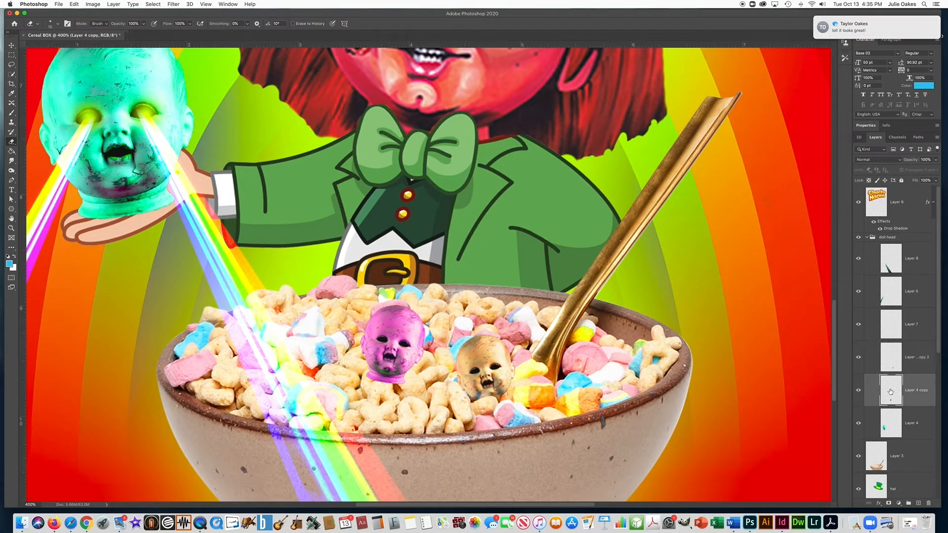
mouse_move(392, 372)
mouse_down()
mouse_move(377, 371)
mouse_move(400, 374)
mouse_move(366, 380)
mouse_up()
Duplicate the pink doll head, shrink the copy and place it further left toward the back of the bowl
scroll(366, 381, left, 1)
key(super+j)
key(super+t)
drag(402, 341, 329, 318)
mouse_move(364, 277)
mouse_down()
mouse_move(337, 314)
mouse_move(351, 316)
mouse_move(361, 288)
mouse_up()
key(Return)
Colorize the smallest doll head teal with Hue 180 and Saturation 25
key(super+u)
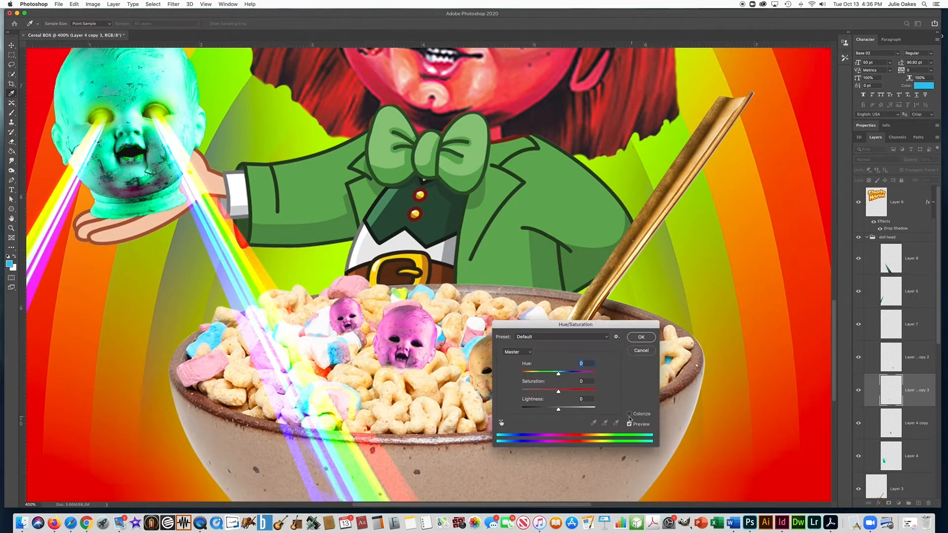
click(629, 414)
drag(523, 373, 554, 375)
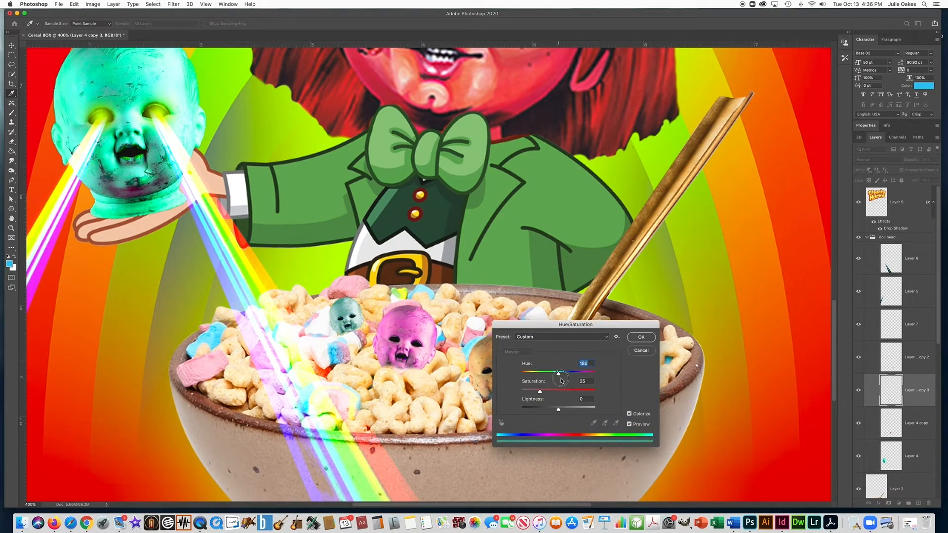
key(Return)
Add the designer's name in white text at the box's lower-right corner and scale it down to fit
key(super+1)
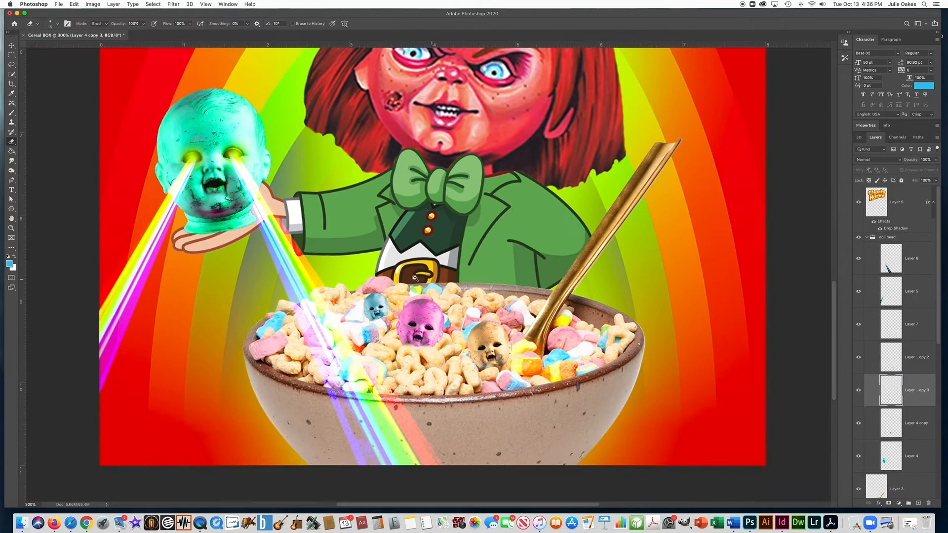
click(12, 194)
click(15, 257)
click(449, 420)
text(MRS. OA)
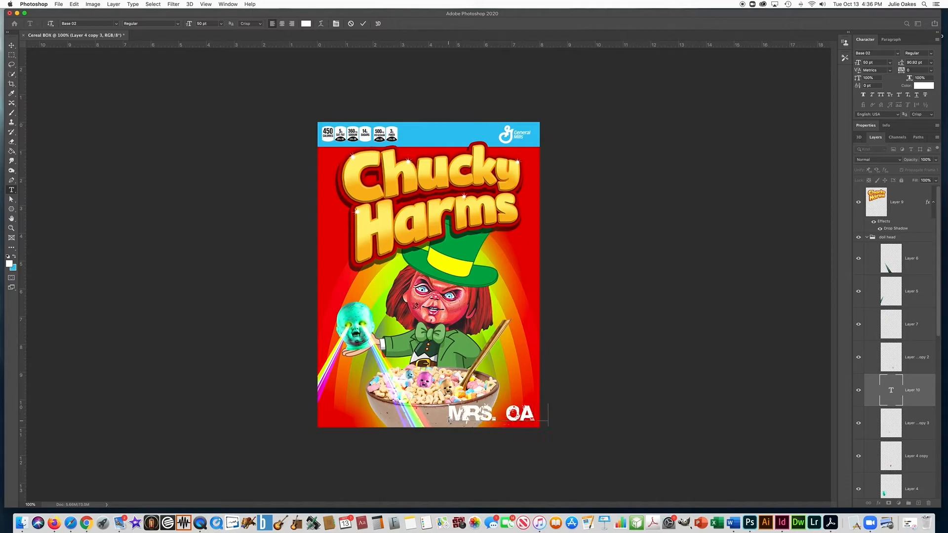
click(11, 46)
key(ctrl+t)
drag(571, 424, 532, 413)
key(Return)
Add a white "Tragically malicious!" tagline as a new text layer beneath the Chucky Harms title
click(12, 189)
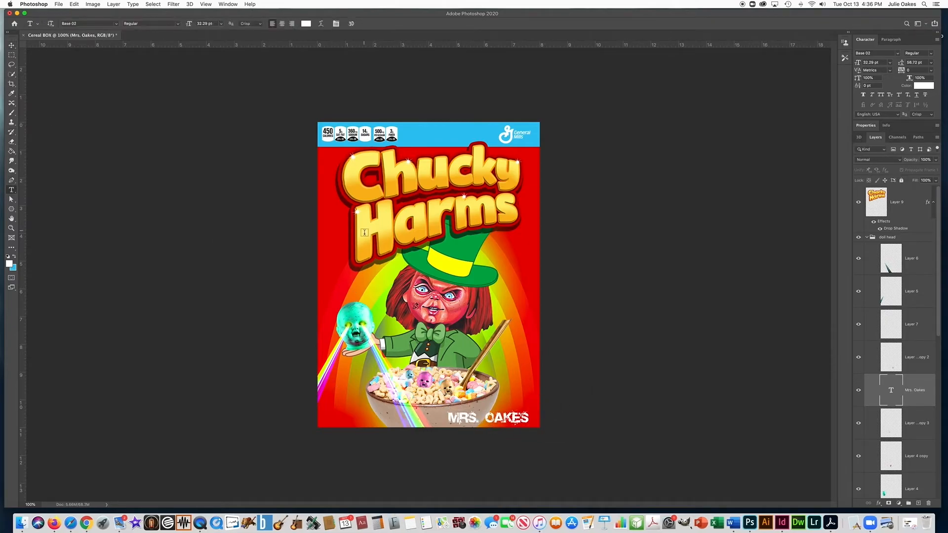
click(384, 271)
text(TRAGICALLY MA)
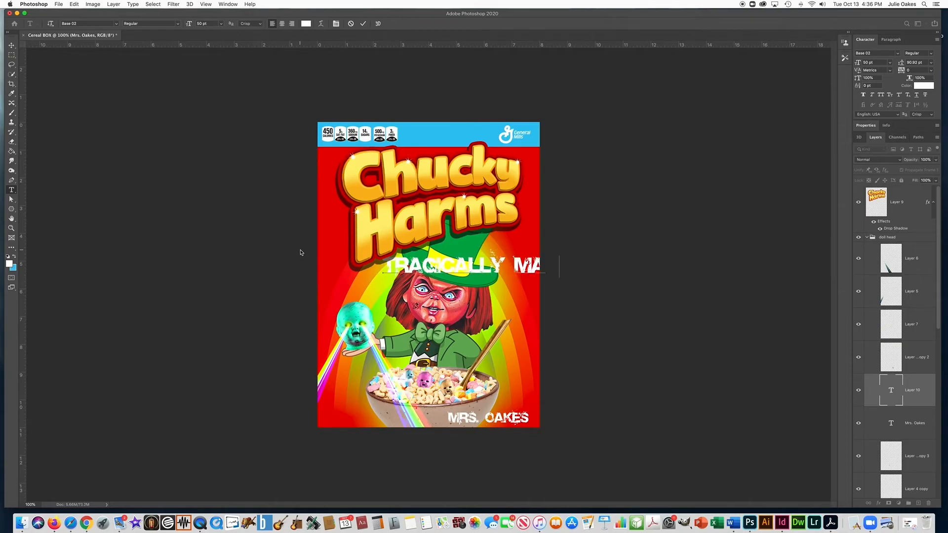
click(11, 45)
Set the tagline in the A Love of Thunder font, scale it down and position it across the hat
click(12, 189)
click(116, 23)
click(147, 110)
key(super+t)
drag(614, 278, 584, 274)
drag(525, 267, 480, 278)
Correct the tagline's second word so it reads "Tragically malicious!"
click(11, 190)
text(LICIOUS!)
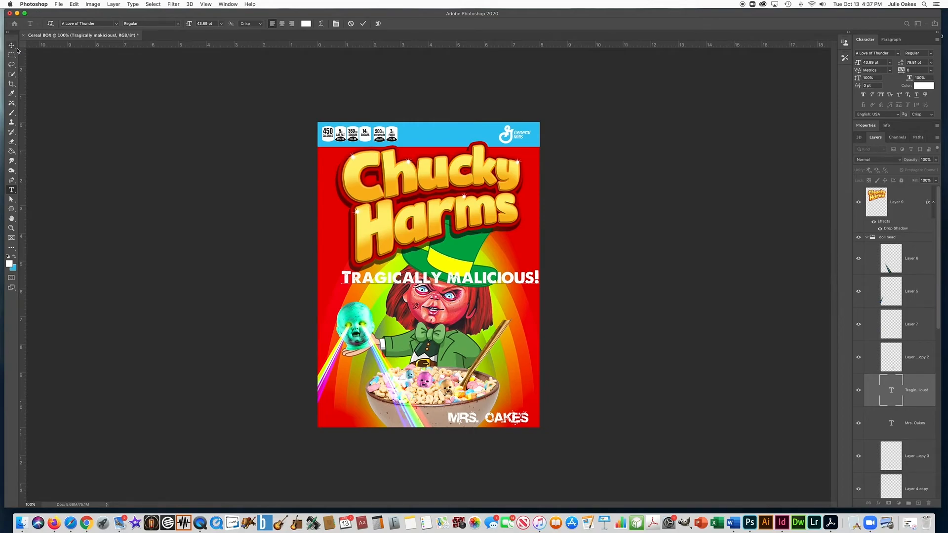
click(11, 45)
Warp the tagline with a horizontal Arc style and a bend of +21%
click(13, 190)
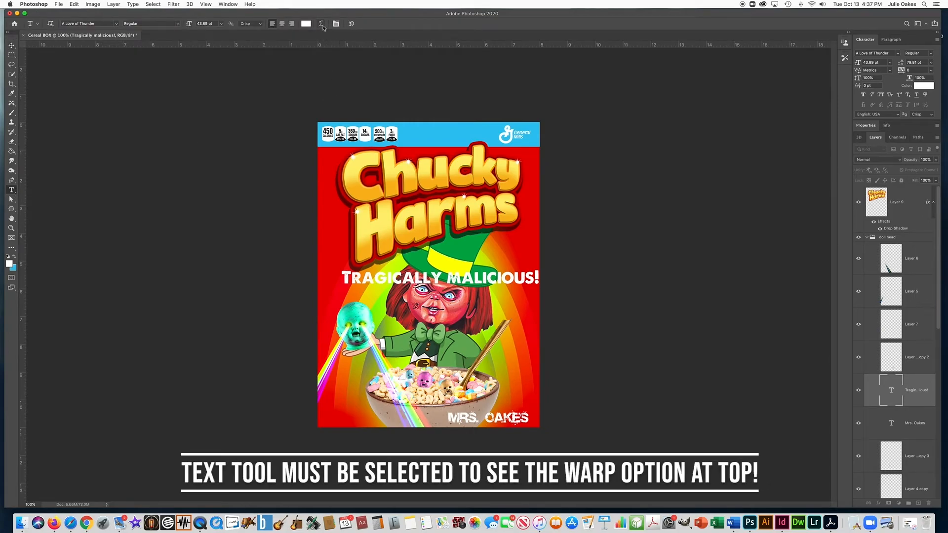
click(321, 24)
click(374, 90)
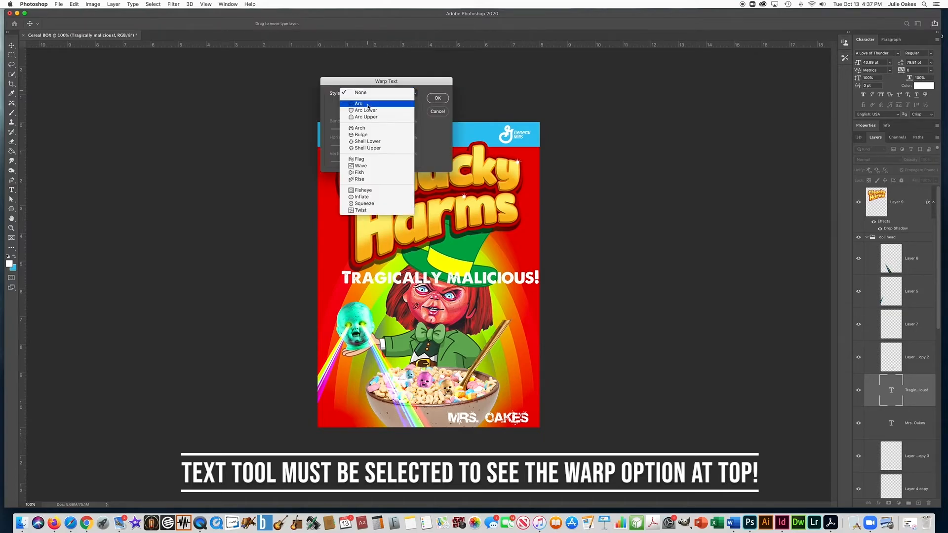
click(366, 102)
drag(340, 87, 607, 107)
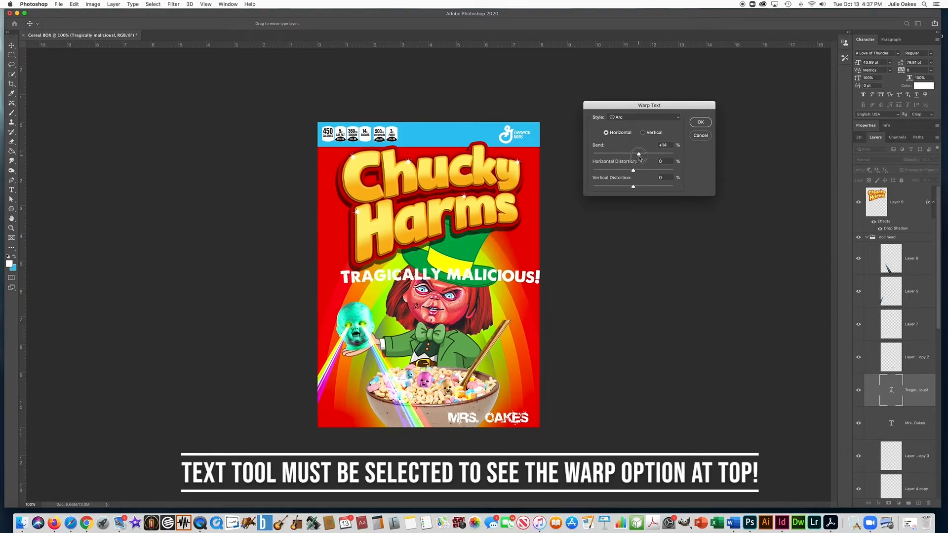
drag(641, 158, 642, 159)
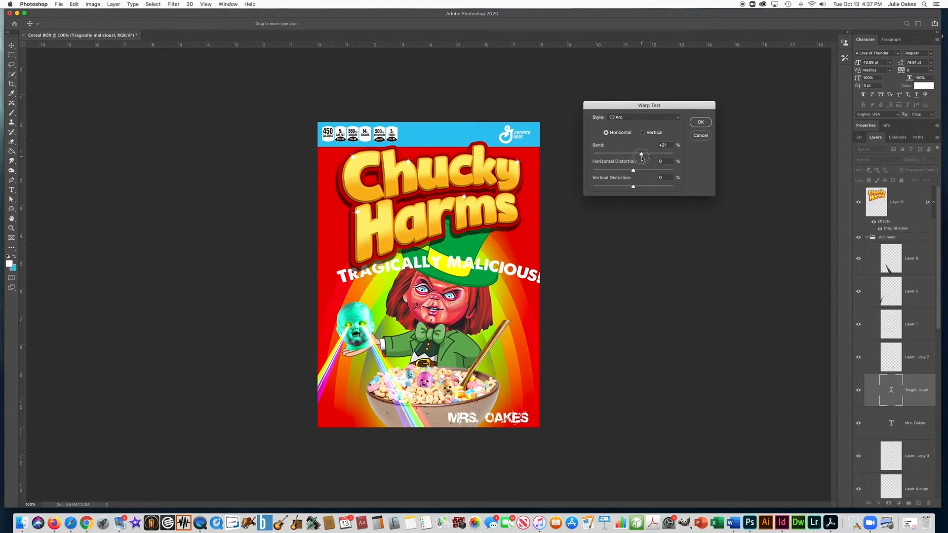
click(697, 123)
Scale the tagline to about 88%, rotate it about -14° and place it along the title's lower edge
key(super+t)
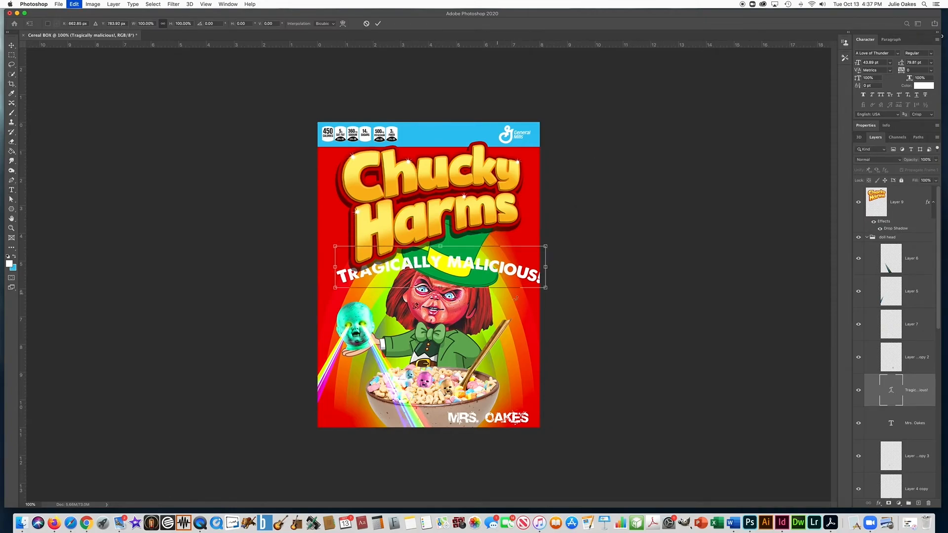
drag(545, 287, 474, 250)
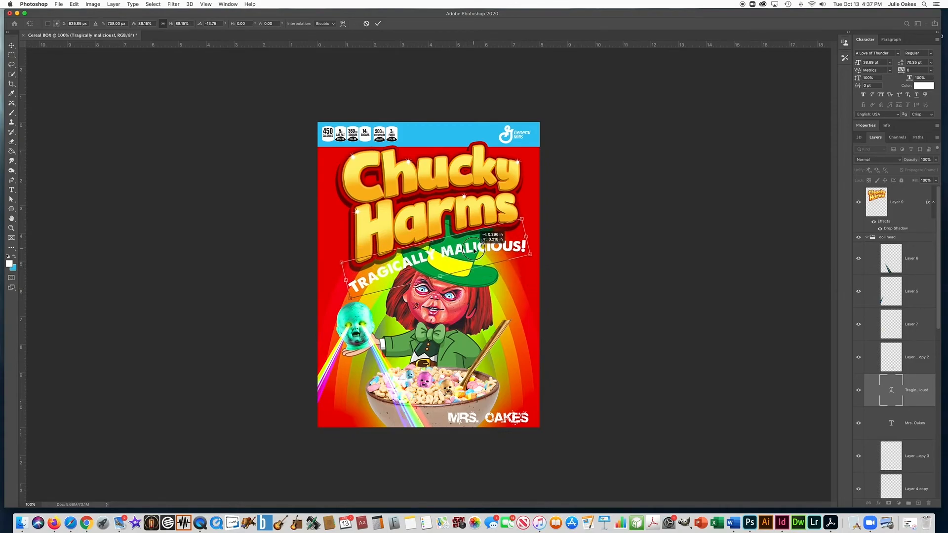
key(Return)
Add a dark red outside Stroke effect to the tagline layer
click(879, 503)
click(879, 506)
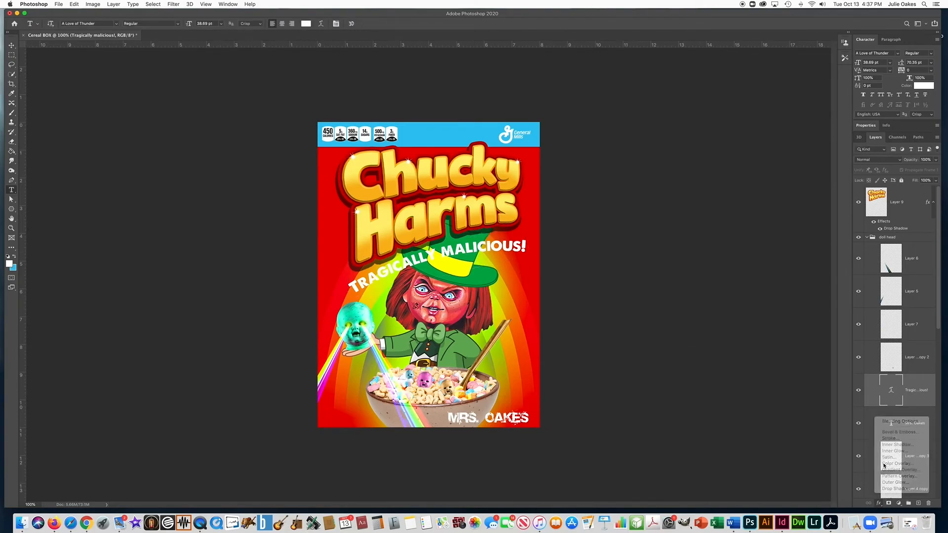
click(879, 504)
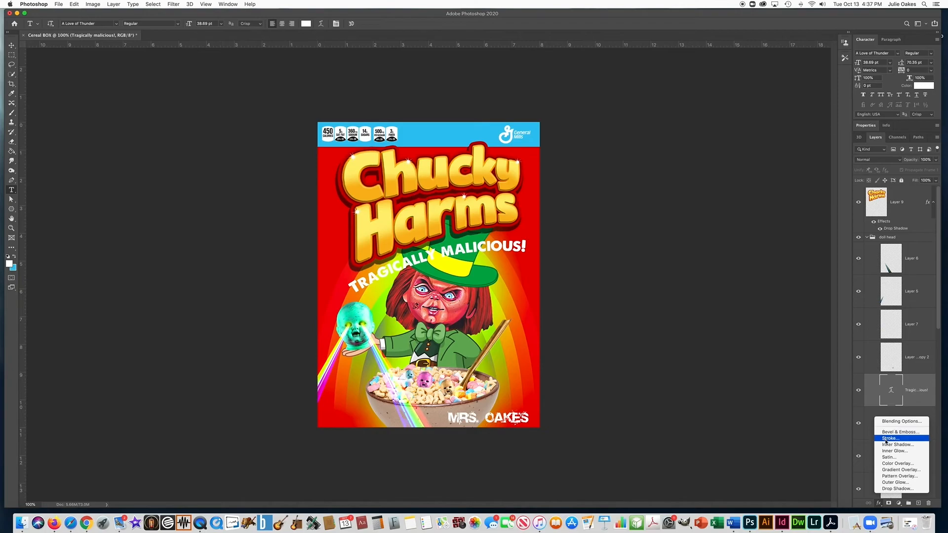
click(888, 438)
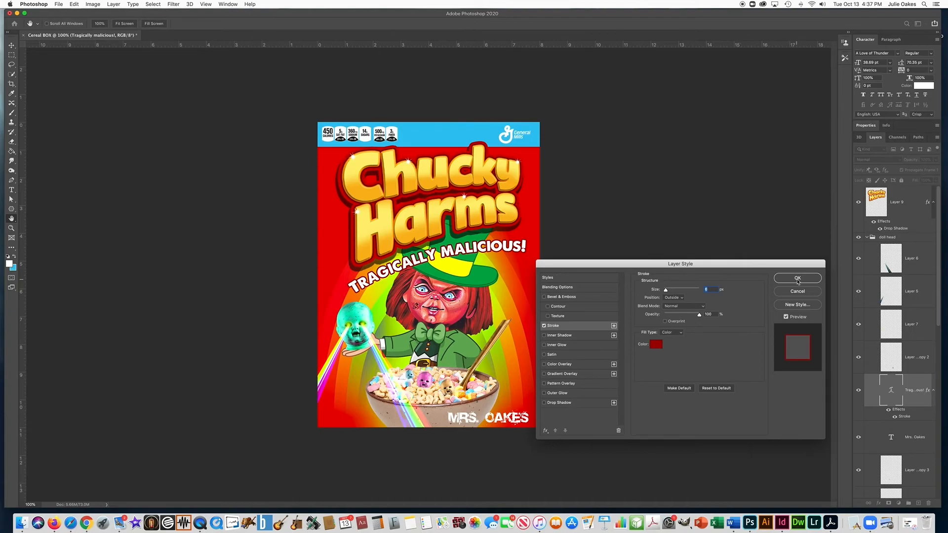
Add a black Drop Shadow to the tagline with its distance set to 13 px
click(545, 403)
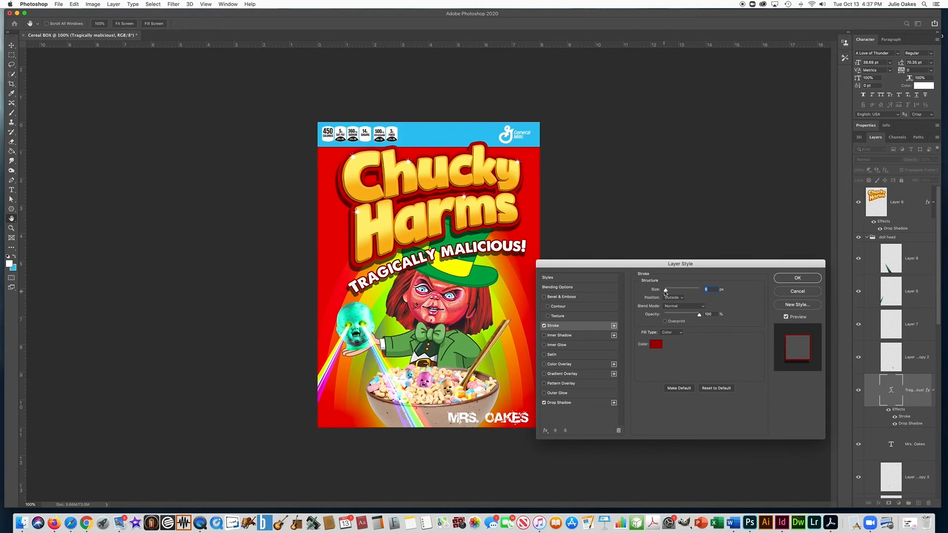
click(578, 406)
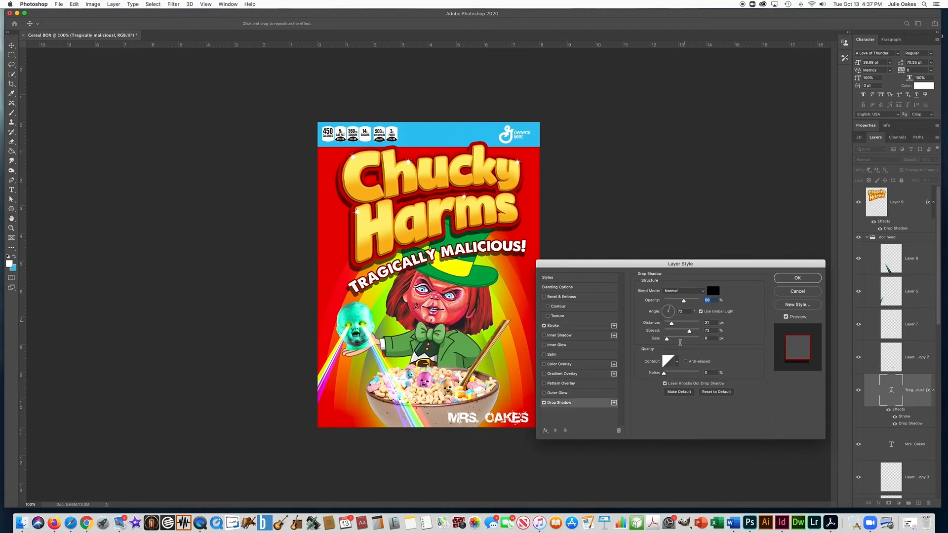
drag(675, 328, 669, 327)
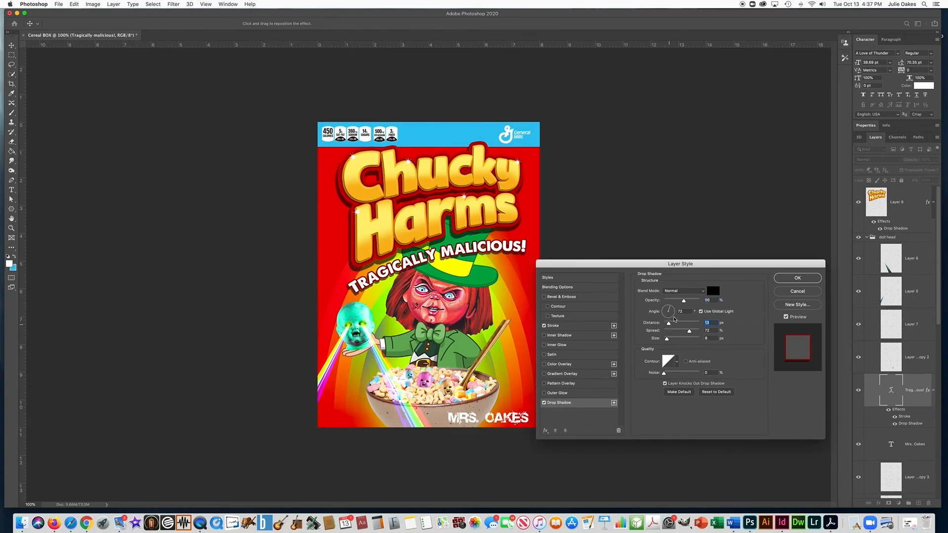
click(794, 278)
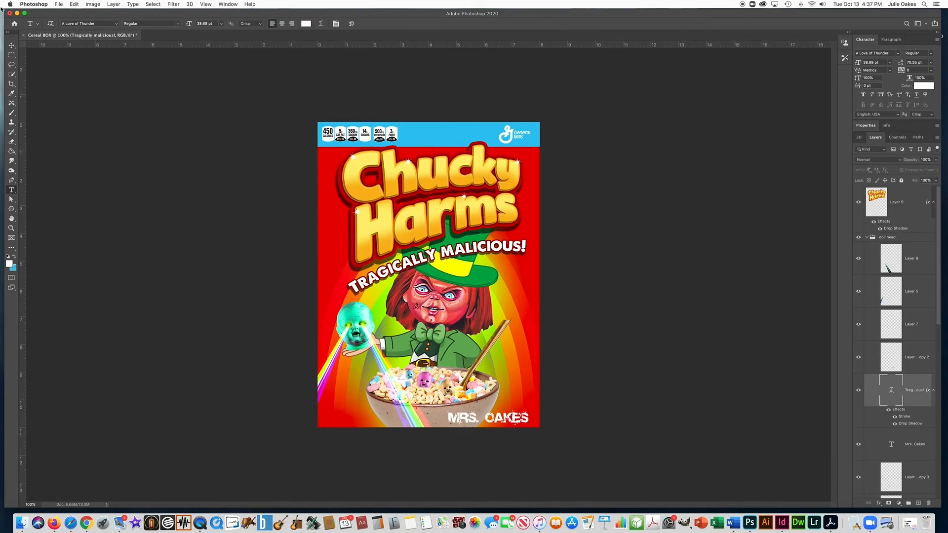
Save the layered design as Cereal BOX.psd in the Cereal Photos folder
click(65, 81)
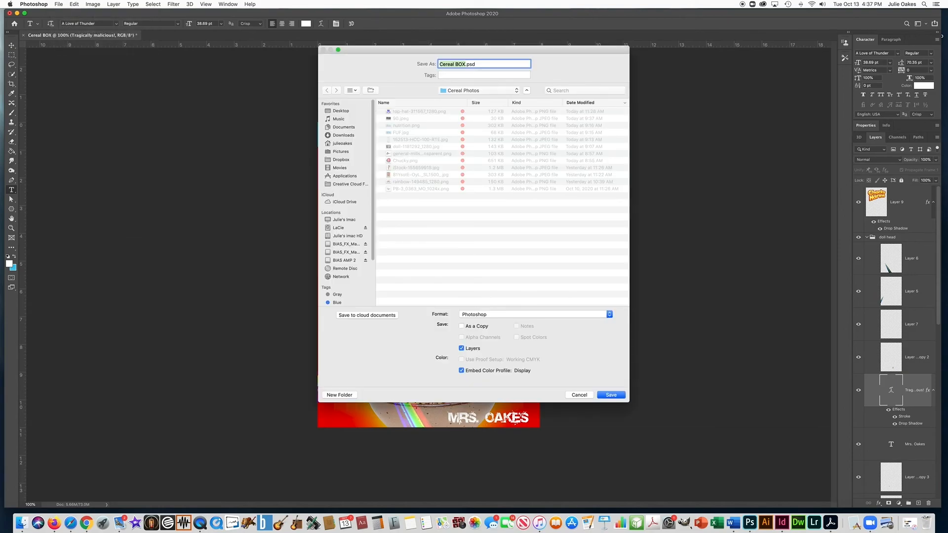
key(Return)
key(Return)
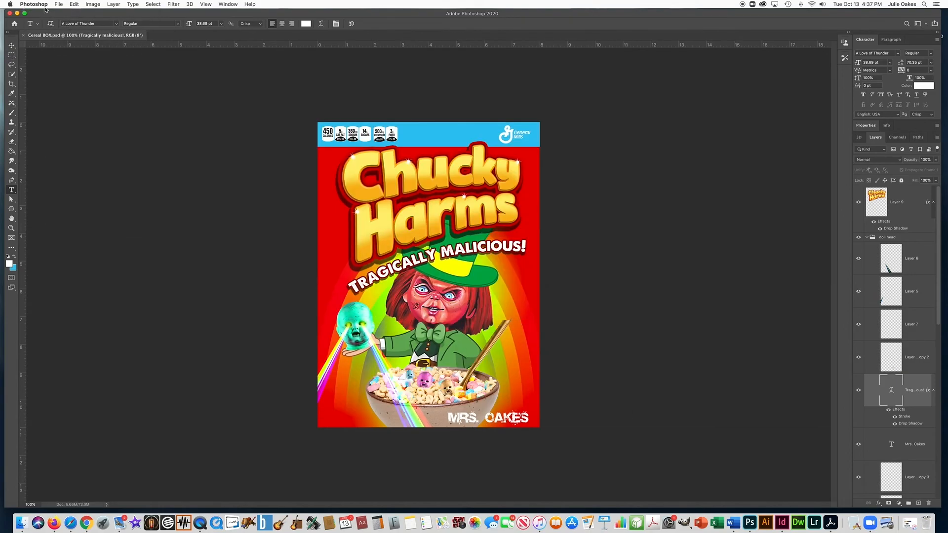
Save a JPEG version of the cereal box in the same folder with Medium quality 7 and Baseline ("Standard") format
click(59, 4)
click(65, 88)
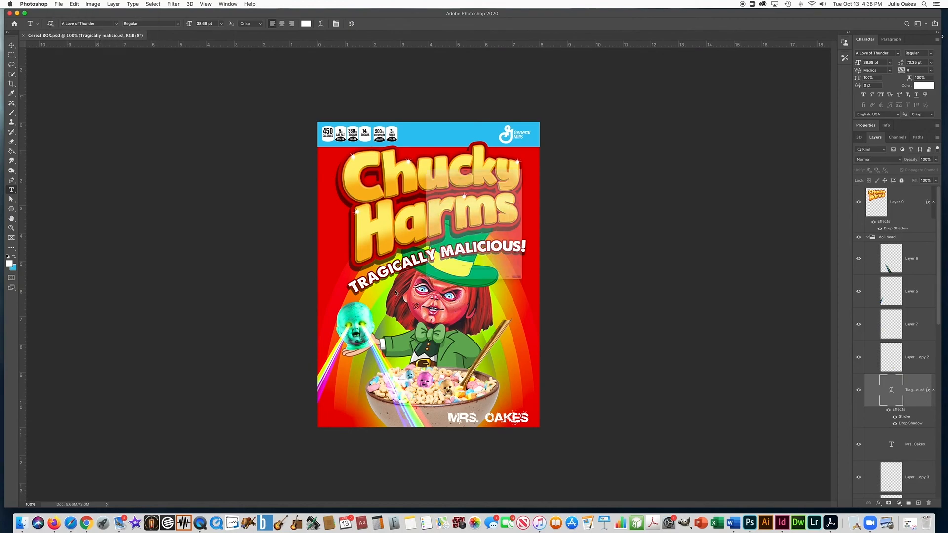
click(470, 315)
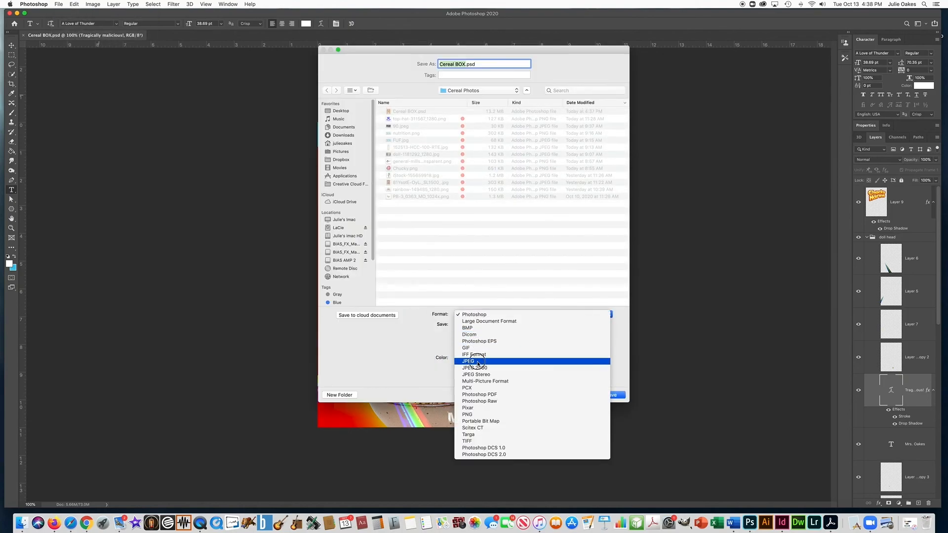
click(548, 362)
click(611, 396)
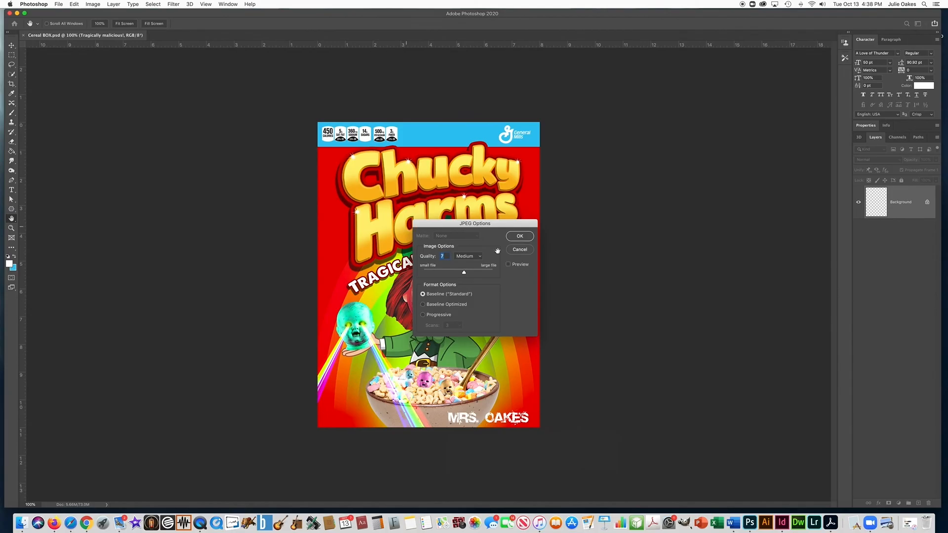
click(523, 235)
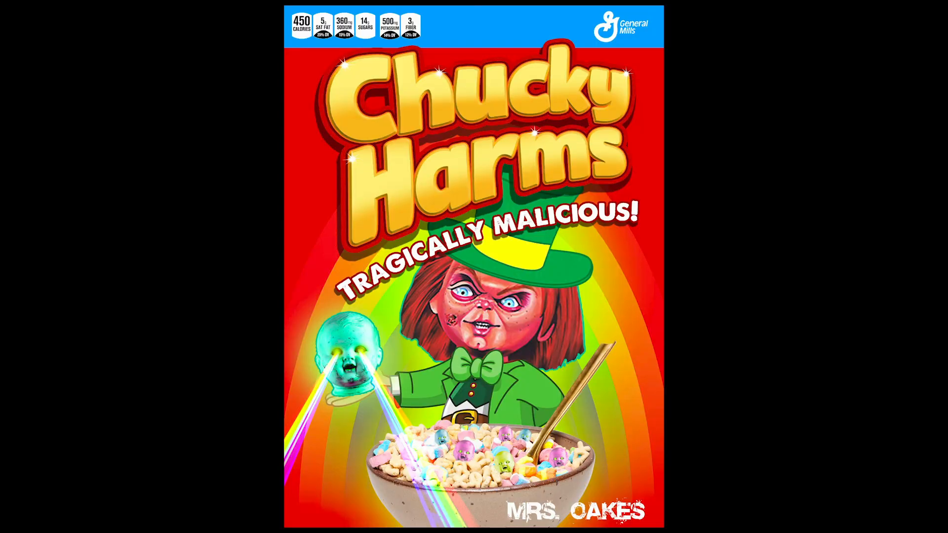